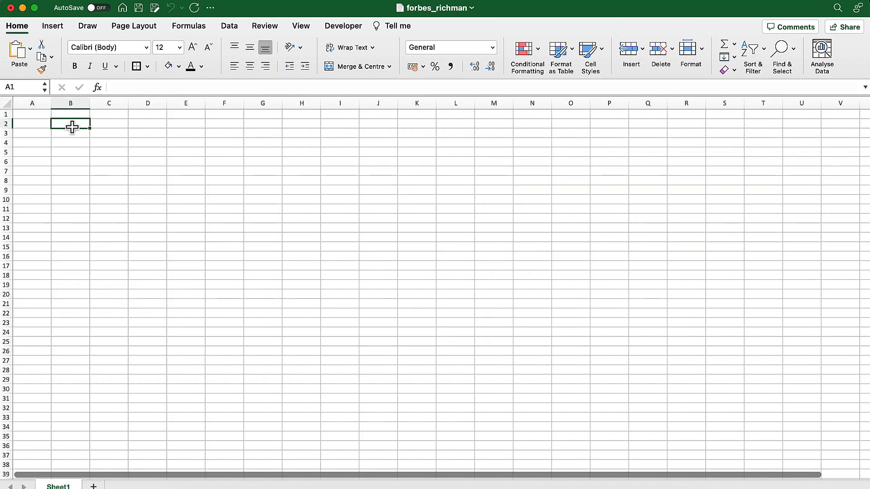
- Merge and centre cells B2:F2 and enter the title "Expense Tracker"
{"action": "left_click_drag", "start_coordinate": [71, 126], "coordinate": [209, 126]}
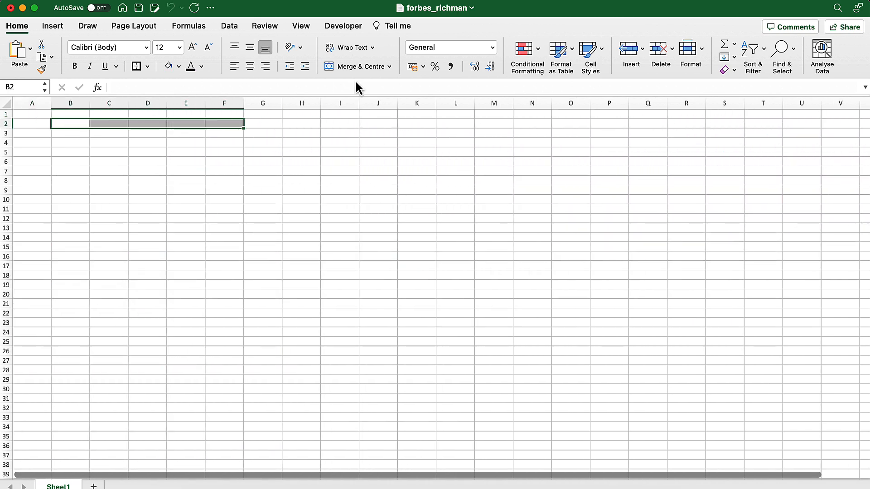
{"action": "left_click", "coordinate": [361, 66]}
{"action": "type", "text": "Expense Tracker"}
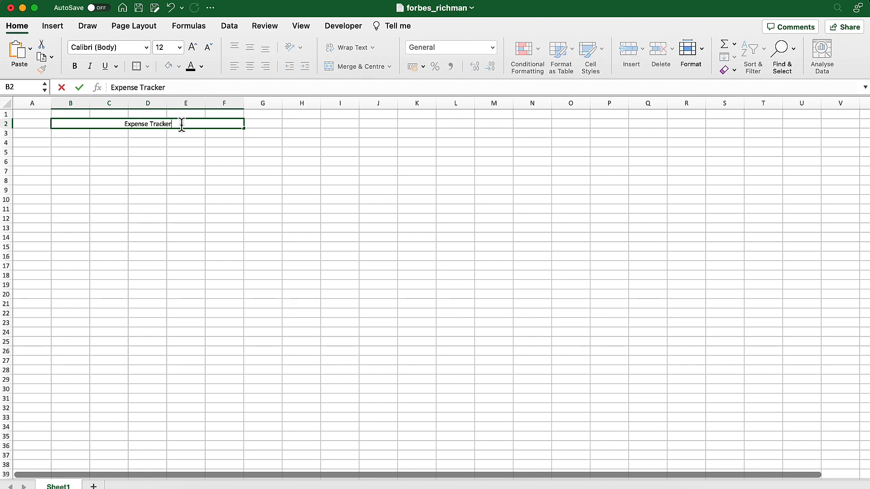
- Enlarge the "Expense Tracker" title to font size 48
{"action": "key", "text": "super+shift+Left"}
{"action": "left_click", "coordinate": [192, 48]}
{"action": "left_click", "coordinate": [193, 48]}
{"action": "left_click", "coordinate": [192, 48]}
{"action": "left_click", "coordinate": [208, 208]}
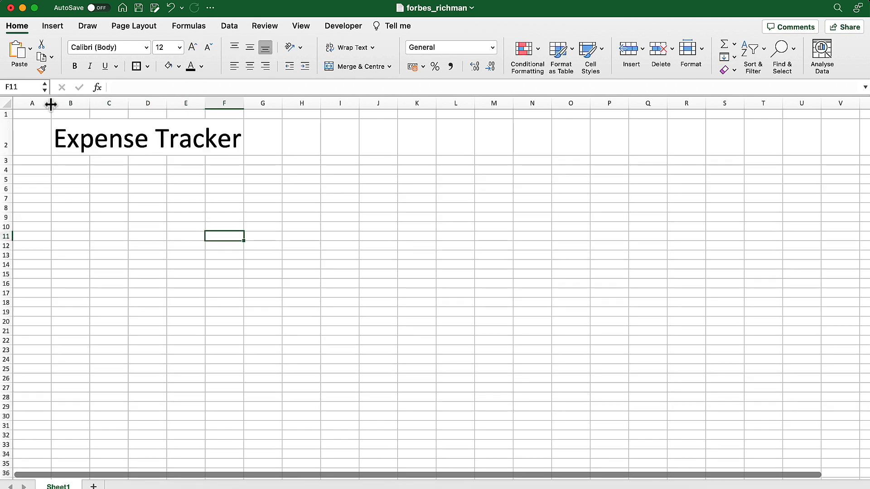
- Widen columns B to F and put a thick box border around the "Expense Tracker" title
{"action": "left_click_drag", "start_coordinate": [86, 106], "coordinate": [472, 105]}
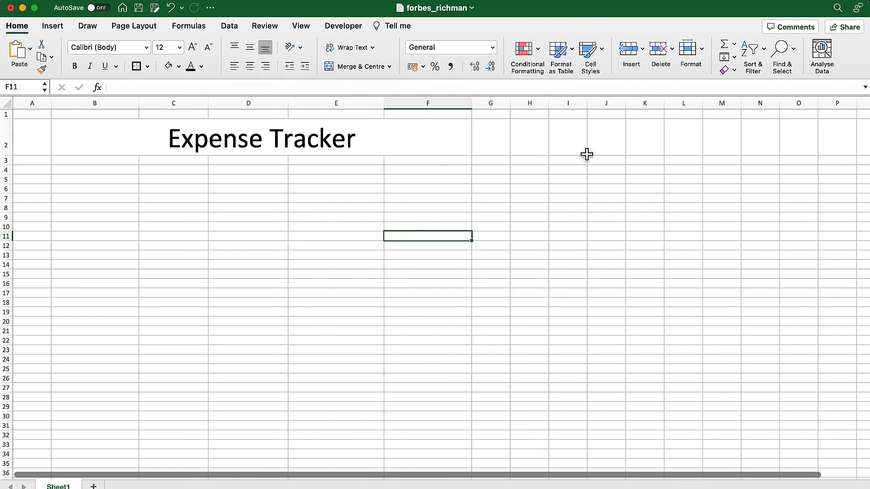
{"action": "left_click_drag", "start_coordinate": [572, 141], "coordinate": [608, 140]}
{"action": "left_click", "coordinate": [136, 147]}
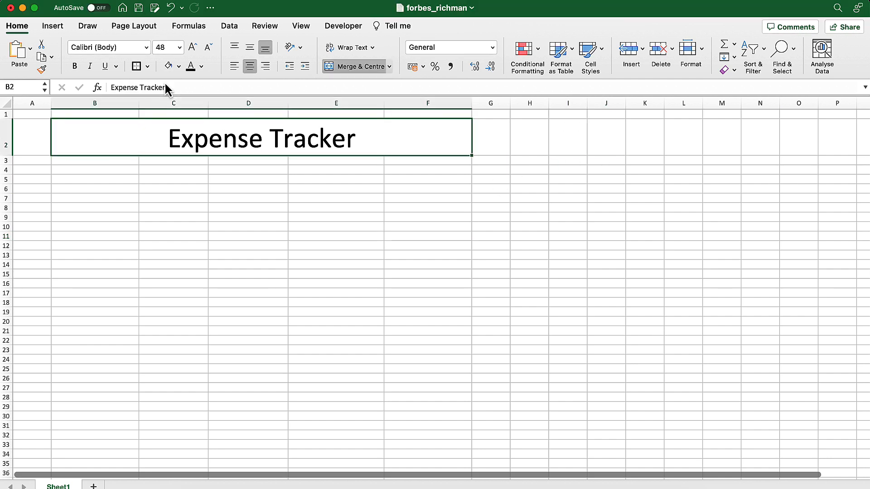
- Merge and centre cells I2:J2 and enter the heading "Overview"
{"action": "left_click_drag", "start_coordinate": [555, 144], "coordinate": [598, 142]}
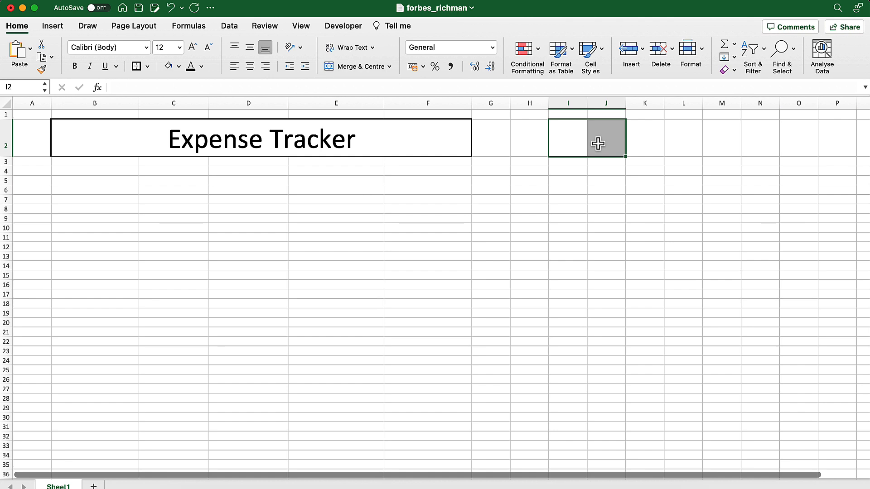
{"action": "left_click", "coordinate": [358, 67]}
{"action": "type", "text": "Overview"}
- Format the "Overview" heading at font size 48 with a thick box border, and widen columns I and J to fit it
{"action": "left_click", "coordinate": [274, 139]}
{"action": "left_click", "coordinate": [579, 147]}
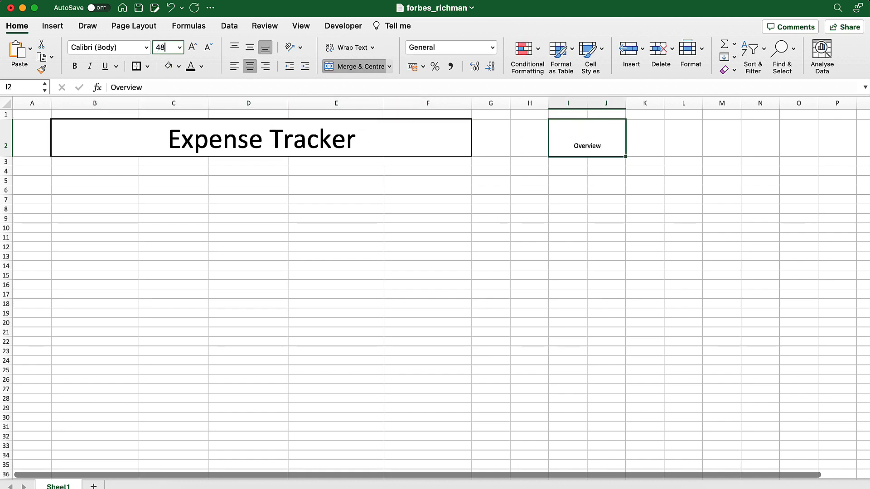
{"action": "key", "text": "Return"}
{"action": "left_click_drag", "start_coordinate": [626, 103], "coordinate": [667, 104]}
{"action": "left_click_drag", "start_coordinate": [588, 103], "coordinate": [628, 103]}
- Enter the header "Actual" in J3 and "Transactions" in I3
{"action": "left_click", "coordinate": [658, 162]}
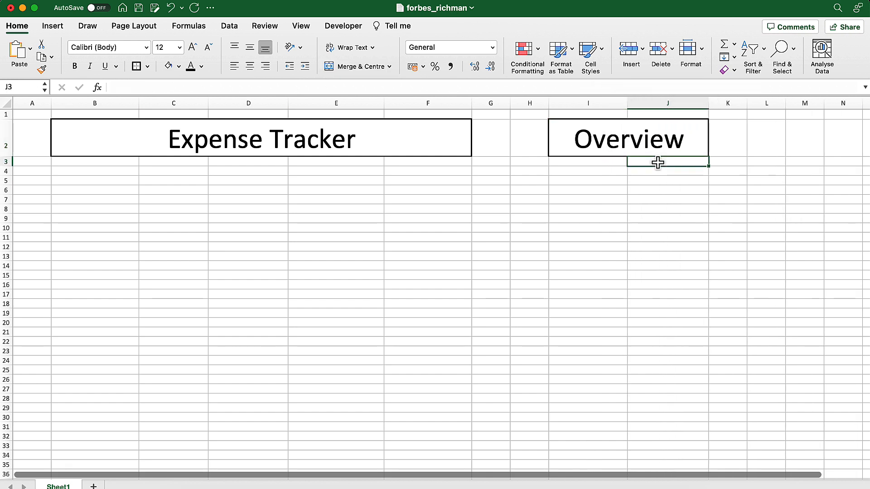
{"action": "type", "text": "Actual"}
{"action": "left_click", "coordinate": [578, 163]}
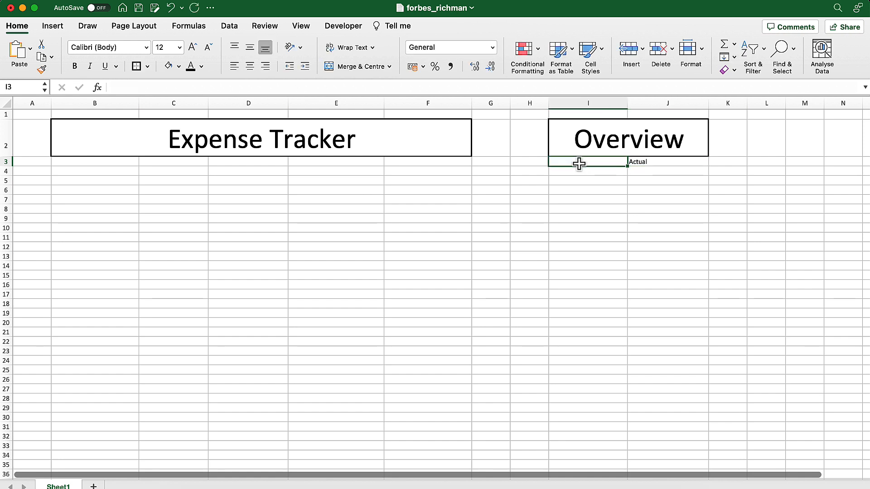
{"action": "type", "text": "Tram"}
{"action": "key", "text": "BackSpace"}
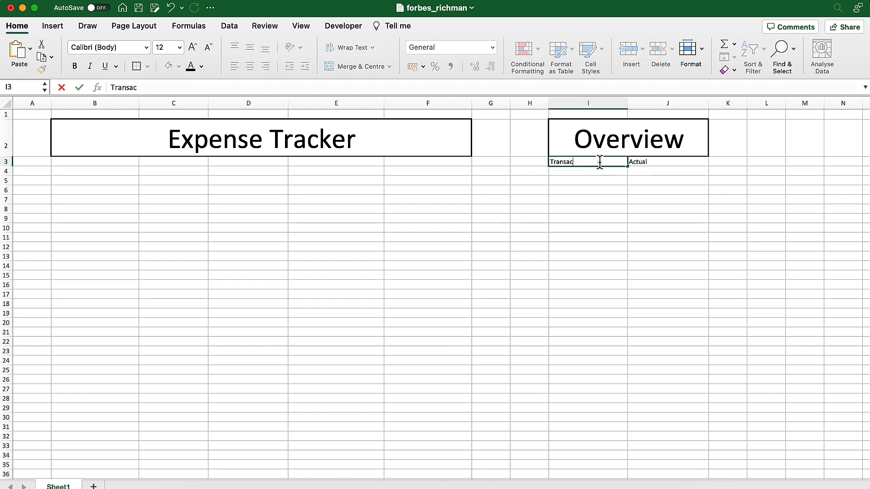
{"action": "type", "text": "nsactions"}
{"action": "key", "text": "Return"}
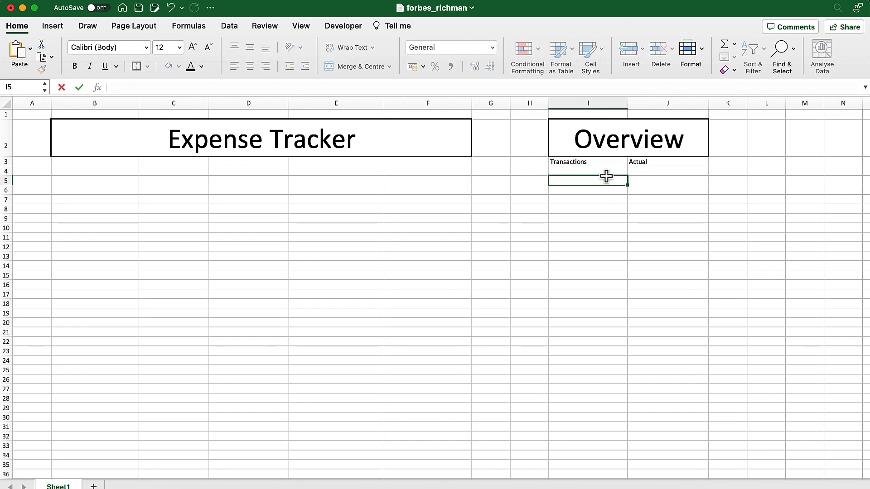
- Enlarge the Overview headers in I3:J3 to font size 20
{"action": "left_click_drag", "start_coordinate": [585, 162], "coordinate": [635, 163]}
{"action": "left_click", "coordinate": [192, 47]}
{"action": "left_click", "coordinate": [193, 47]}
{"action": "left_click", "coordinate": [193, 47]}
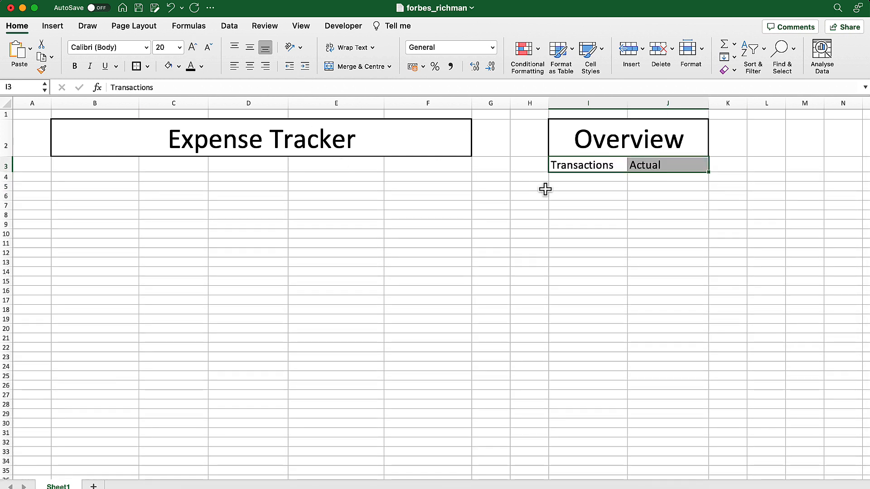
- Centre the contents of all cells in the sheet horizontally and vertically
{"action": "left_click", "coordinate": [9, 103]}
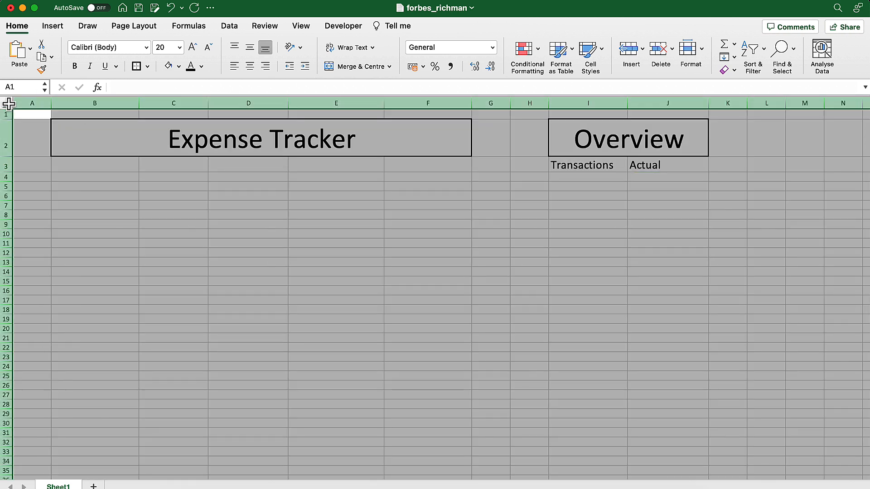
{"action": "left_click", "coordinate": [250, 66]}
{"action": "left_click", "coordinate": [250, 48]}
{"action": "left_click", "coordinate": [427, 196]}
- Enter the headers Date, Amount, Transactions, Location and Description in B3:F3
{"action": "left_click", "coordinate": [99, 167]}
{"action": "type", "text": "Date"}
{"action": "key", "text": "Tab"}
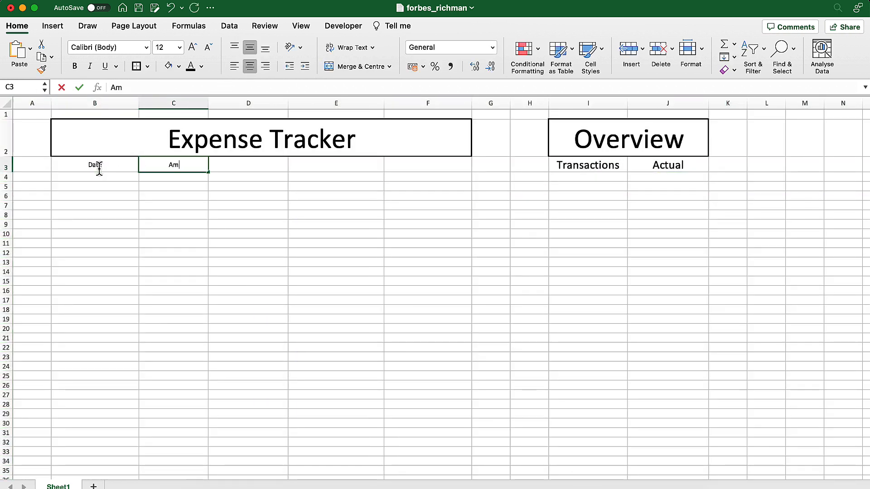
{"action": "key", "text": "Tab"}
{"action": "type", "text": "Trans"}
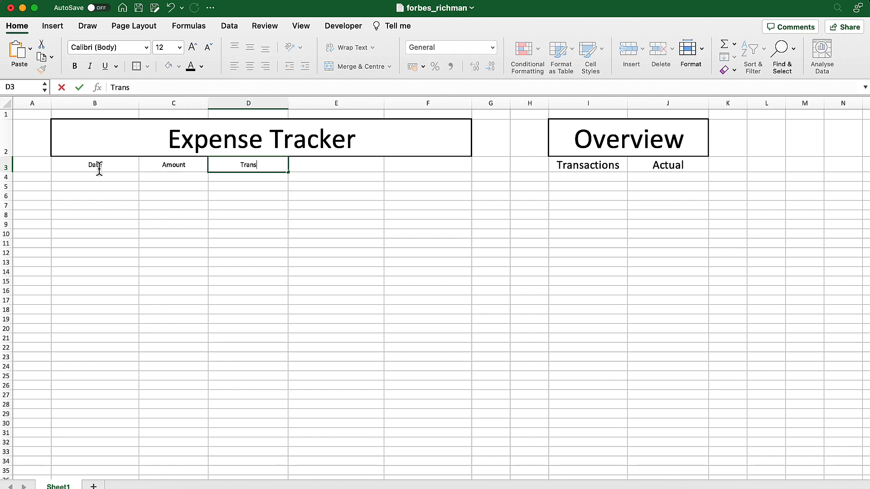
{"action": "type", "text": "actions"}
{"action": "key", "text": "Tab"}
{"action": "type", "text": "Location"}
{"action": "key", "text": "Tab"}
{"action": "type", "text": "De"}
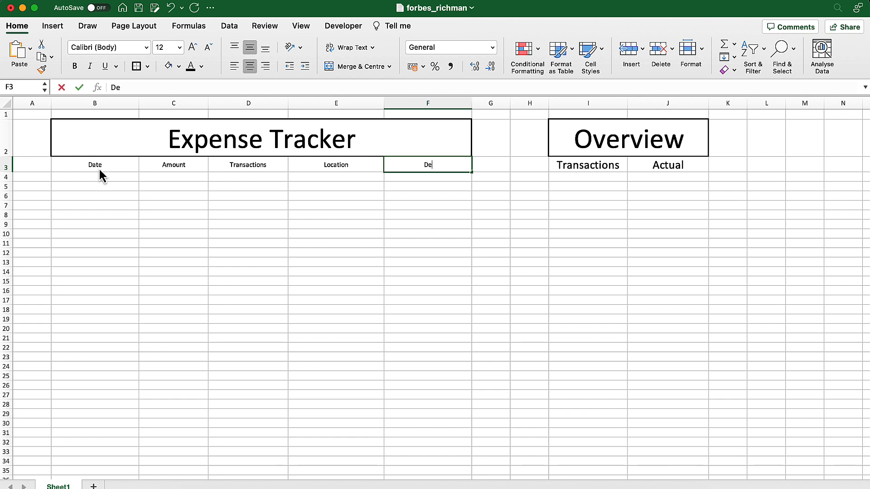
{"action": "type", "text": "scription"}
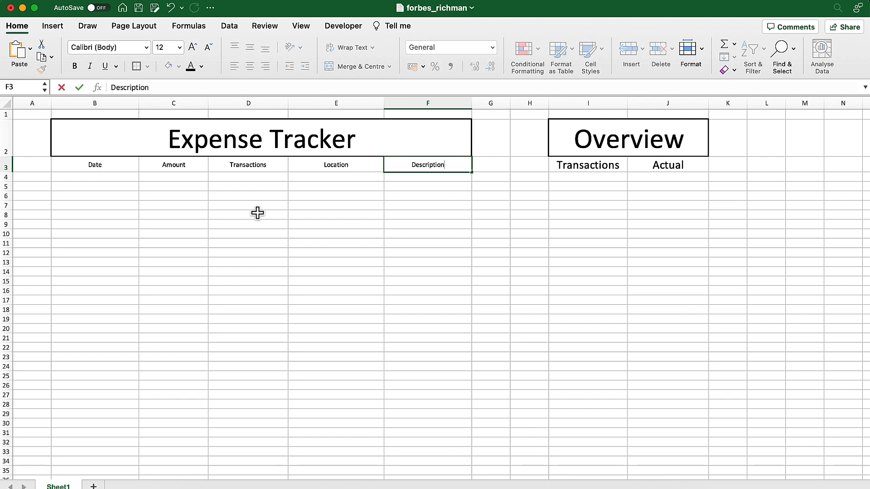
{"action": "left_click", "coordinate": [299, 242]}
- Widen the Description column F and slightly narrow the Date column B
{"action": "left_click_drag", "start_coordinate": [470, 105], "coordinate": [510, 105]}
{"action": "left_click_drag", "start_coordinate": [143, 109], "coordinate": [128, 105]}
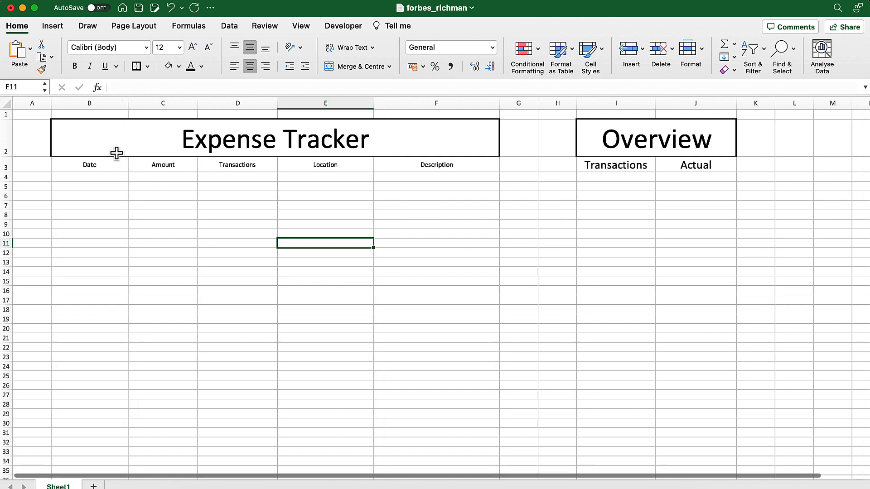
- Enlarge the Expense Tracker headers in B3:F3 to font size 20
{"action": "left_click_drag", "start_coordinate": [91, 164], "coordinate": [467, 161]}
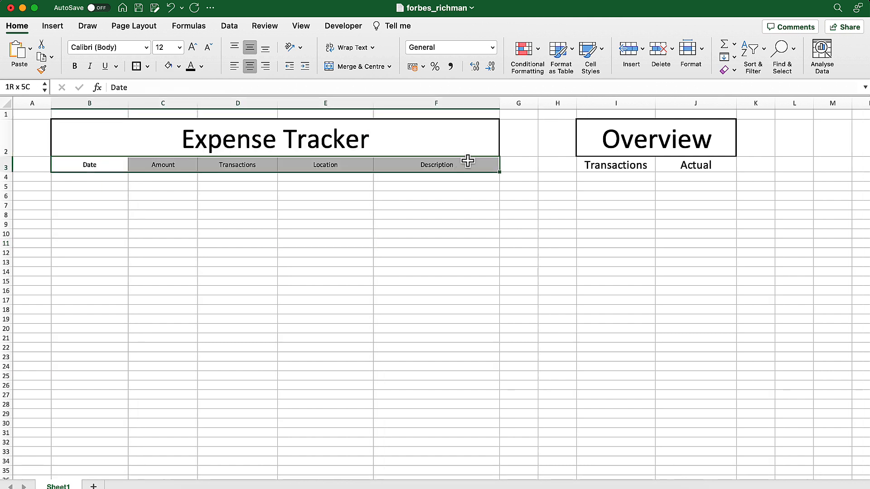
{"action": "left_click", "coordinate": [192, 48]}
{"action": "left_click", "coordinate": [192, 47]}
{"action": "left_click", "coordinate": [192, 47]}
{"action": "left_click", "coordinate": [192, 48]}
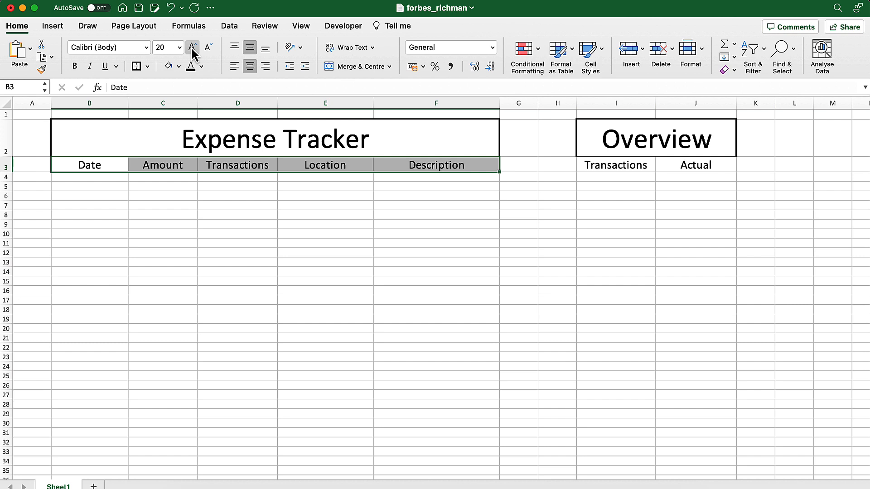
{"action": "left_click", "coordinate": [239, 210]}
- Apply outside borders to the header ranges B3:F3 and I3:J3
{"action": "left_click_drag", "start_coordinate": [108, 168], "coordinate": [383, 162]}
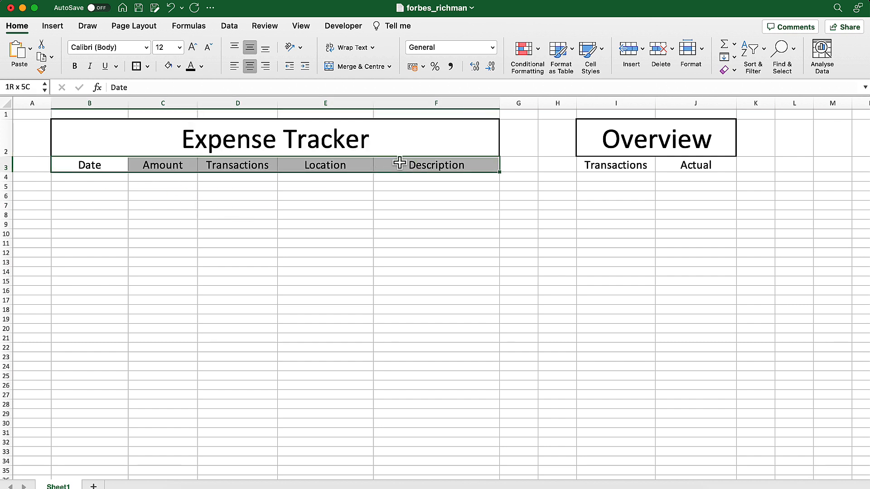
{"action": "left_click", "coordinate": [148, 66]}
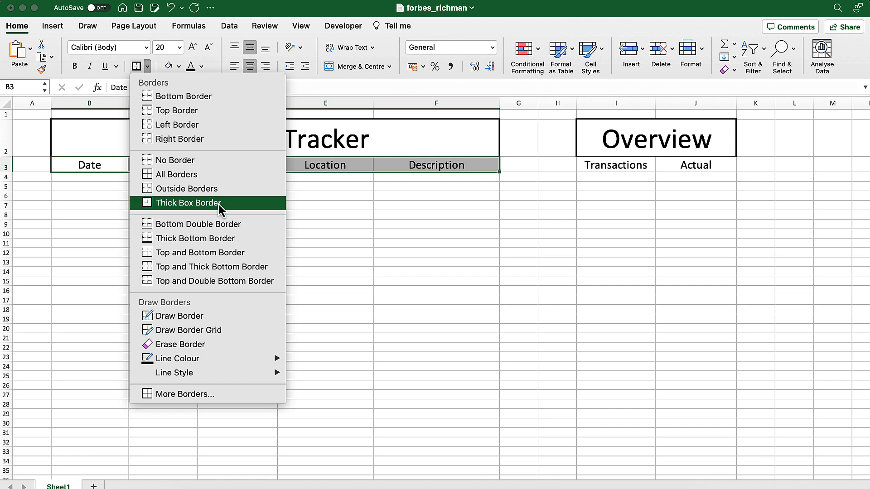
{"action": "left_click", "coordinate": [217, 190]}
{"action": "left_click_drag", "start_coordinate": [598, 166], "coordinate": [693, 165]}
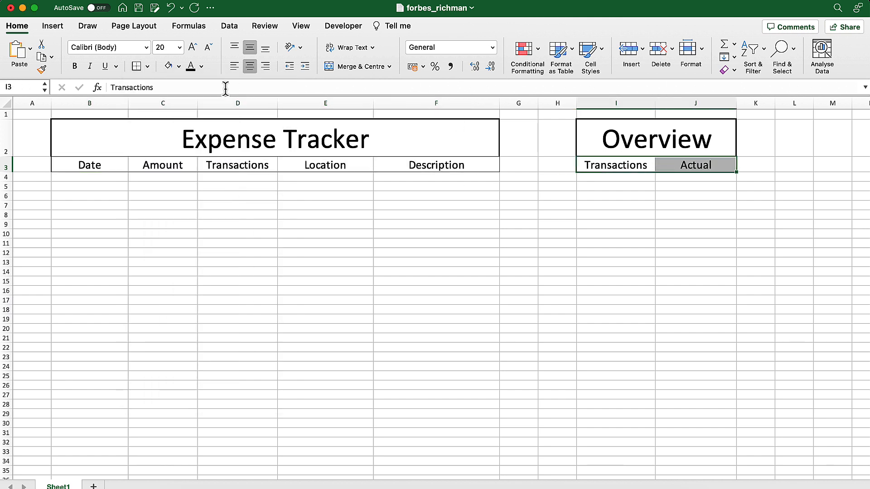
{"action": "left_click", "coordinate": [136, 66]}
- Add borders around each individual header cell in B3:F3 so the headers are separated
{"action": "left_click", "coordinate": [104, 164]}
{"action": "left_click_drag", "start_coordinate": [167, 174], "coordinate": [426, 166]}
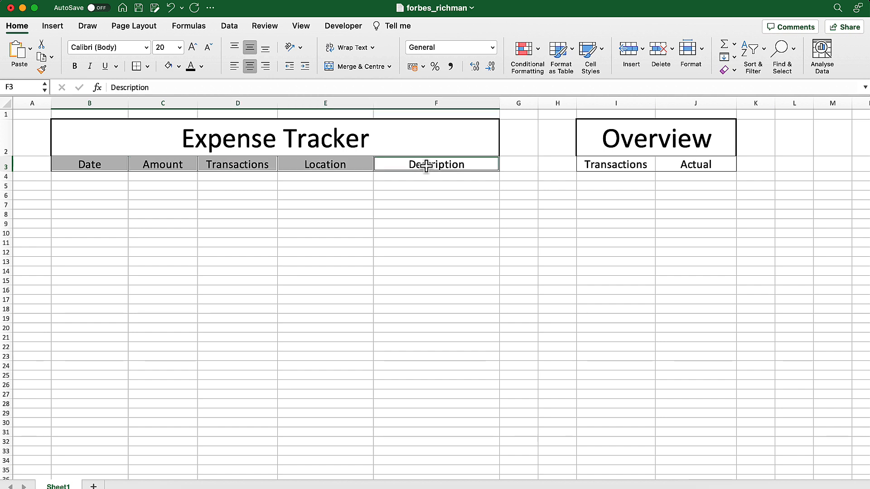
{"action": "left_click", "coordinate": [247, 271]}
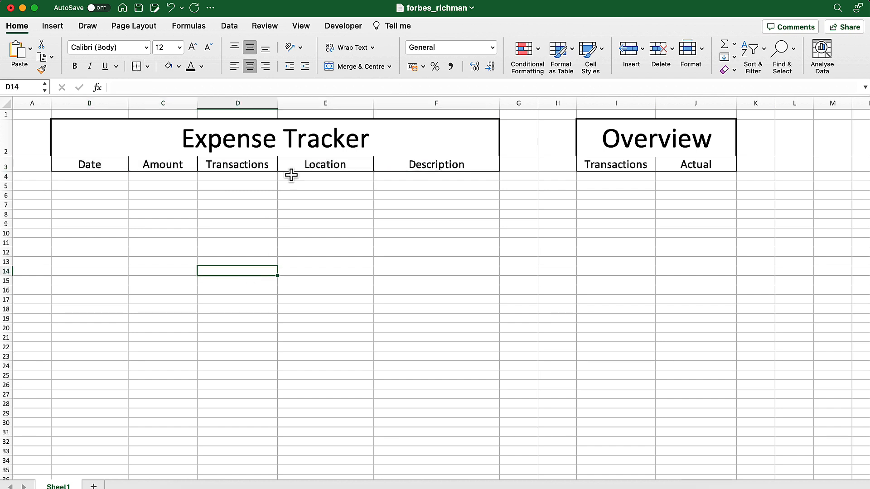
- Fill both the "Expense Tracker" and "Overview" headings with the custom pink hex colour ffafcc
{"action": "left_click", "coordinate": [332, 125]}
{"action": "left_click", "coordinate": [616, 136], "text": "super"}
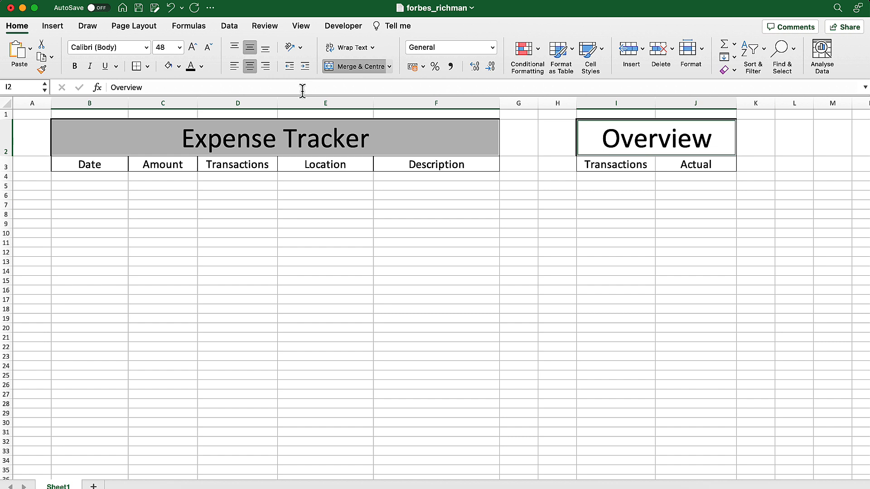
{"action": "left_click", "coordinate": [179, 66]}
{"action": "left_click", "coordinate": [213, 224]}
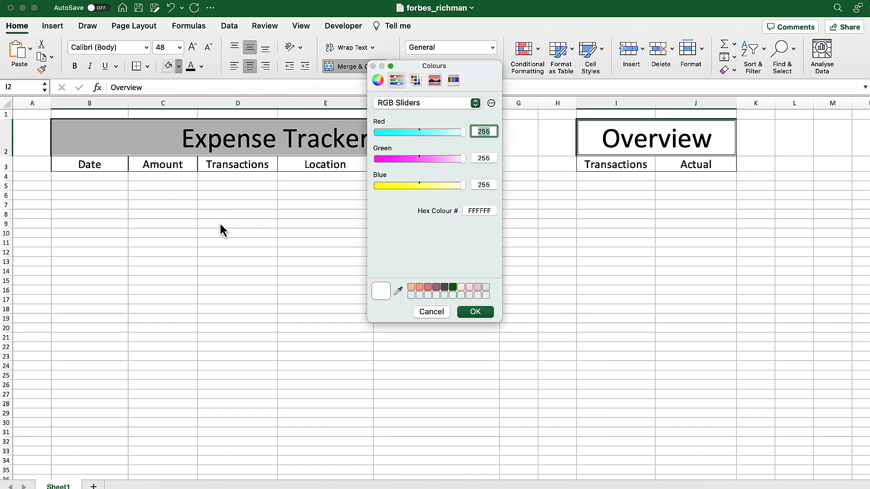
{"action": "left_click", "coordinate": [479, 210]}
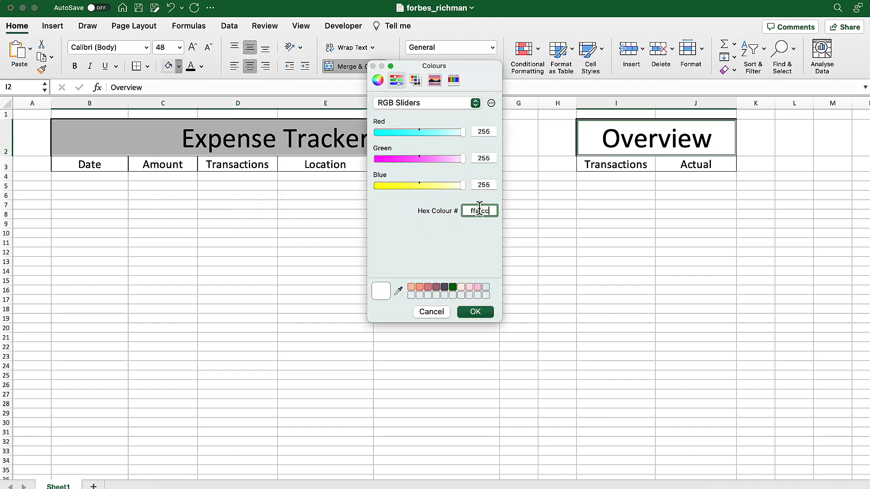
{"action": "left_click", "coordinate": [475, 311]}
{"action": "left_click", "coordinate": [436, 262]}
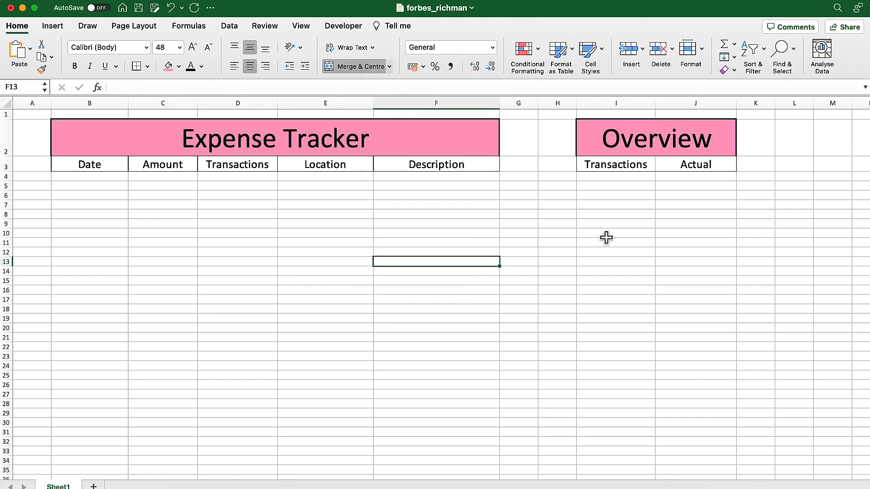
- Fill the header cells B3:F3 and I3:J3 with the custom hex colour ffc8dd
{"action": "left_click_drag", "start_coordinate": [112, 164], "coordinate": [418, 164]}
{"action": "left_click_drag", "start_coordinate": [622, 165], "coordinate": [668, 165]}
{"action": "left_click", "coordinate": [178, 66]}
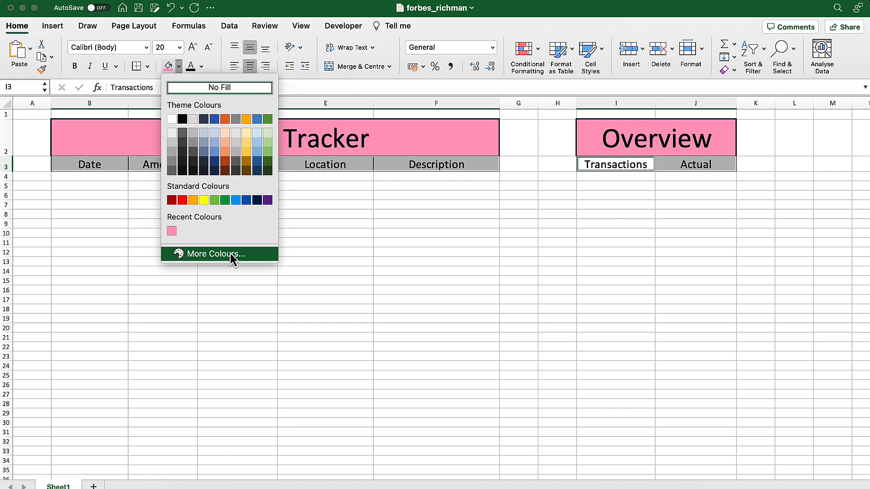
{"action": "left_click", "coordinate": [233, 255]}
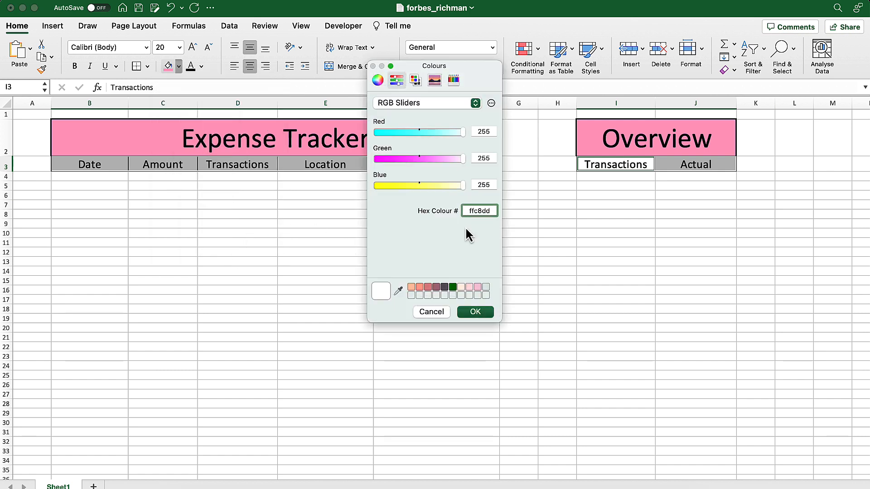
{"action": "left_click", "coordinate": [475, 312]}
{"action": "left_click", "coordinate": [481, 314]}
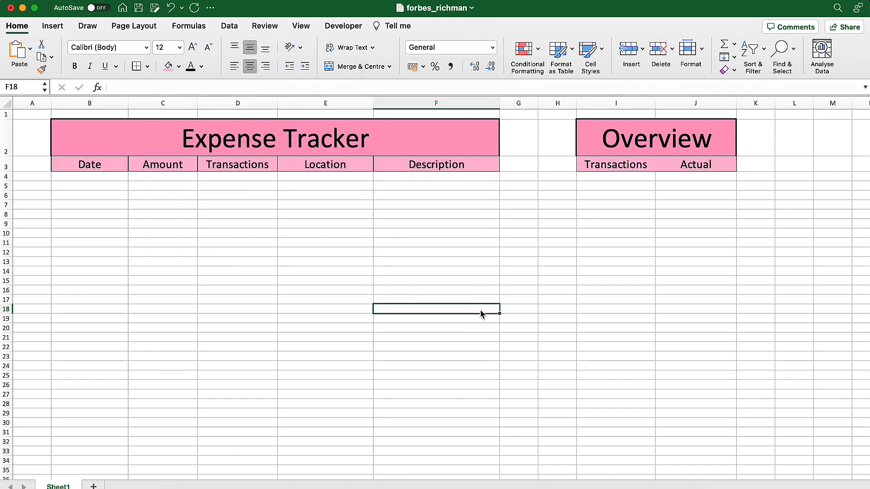
- Refill the header cells B3:F3 and I3:J3 with the custom hex colour feeafa
{"action": "left_click_drag", "start_coordinate": [111, 168], "coordinate": [394, 166]}
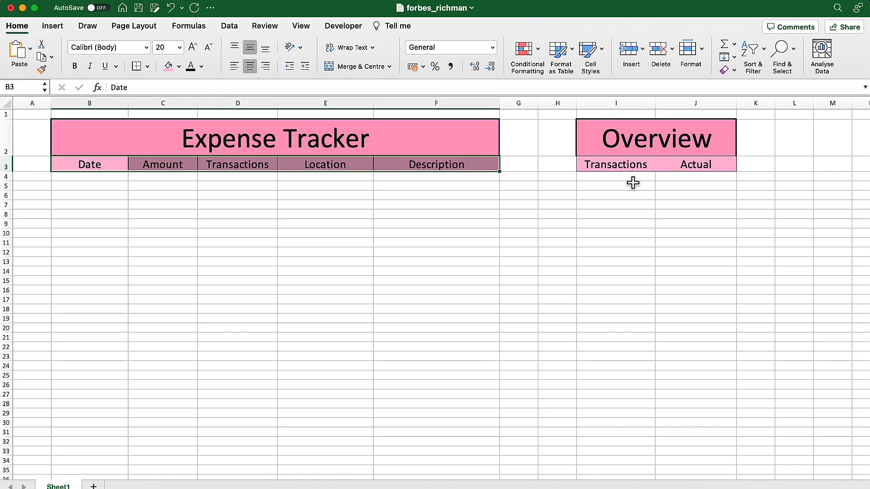
{"action": "left_click_drag", "start_coordinate": [608, 168], "coordinate": [662, 171]}
{"action": "left_click", "coordinate": [179, 66]}
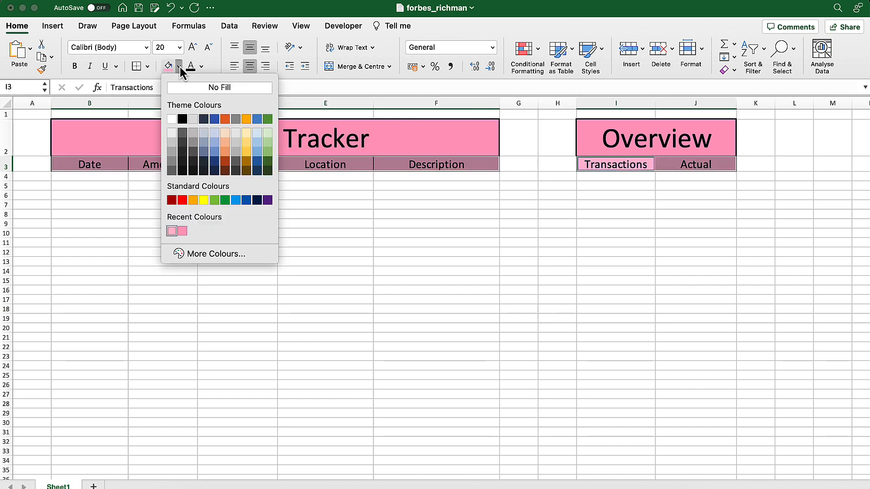
{"action": "left_click", "coordinate": [218, 254]}
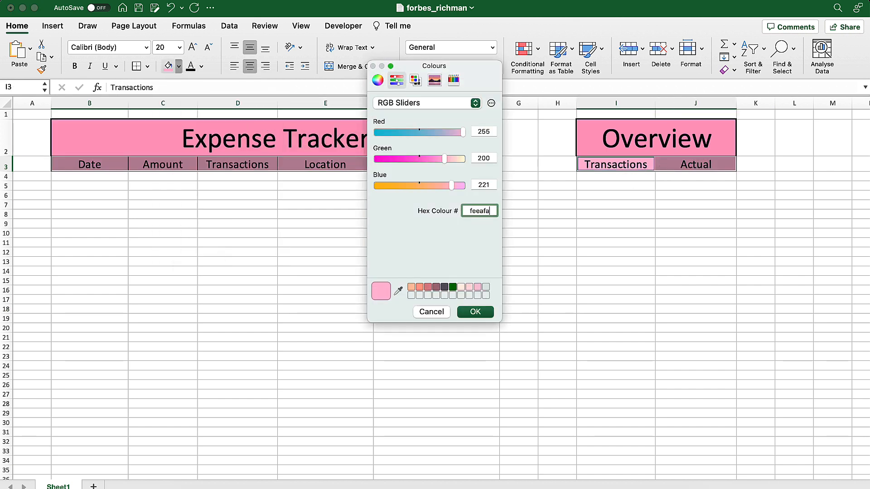
{"action": "key", "text": "Return"}
{"action": "left_click", "coordinate": [246, 282]}
- Enter the dates Sept 1, Sept 2 and Sept 3 in cells B4 to B6 of the Date column
{"action": "left_click", "coordinate": [93, 178]}
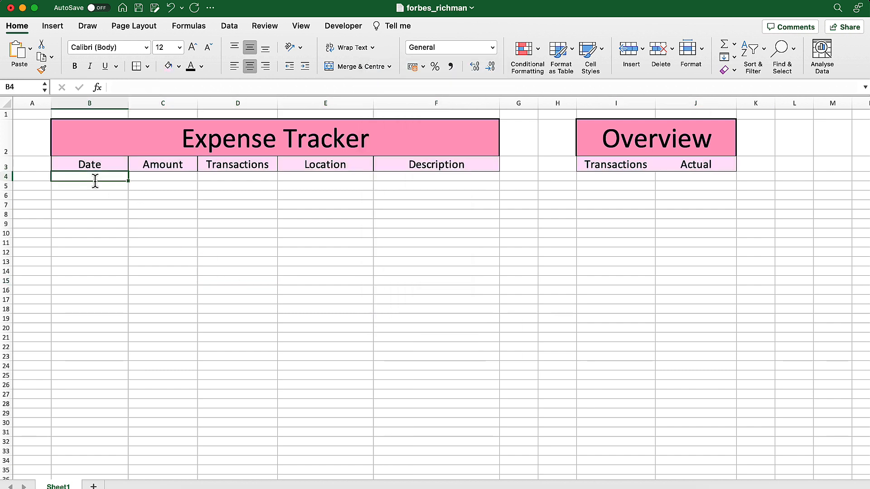
{"action": "type", "text": "N"}
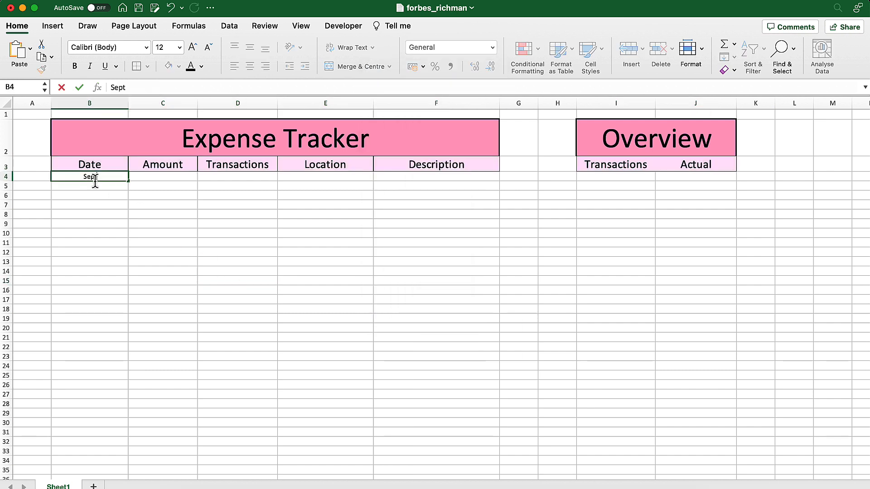
{"action": "key", "text": "Return"}
{"action": "type", "text": "sep"}
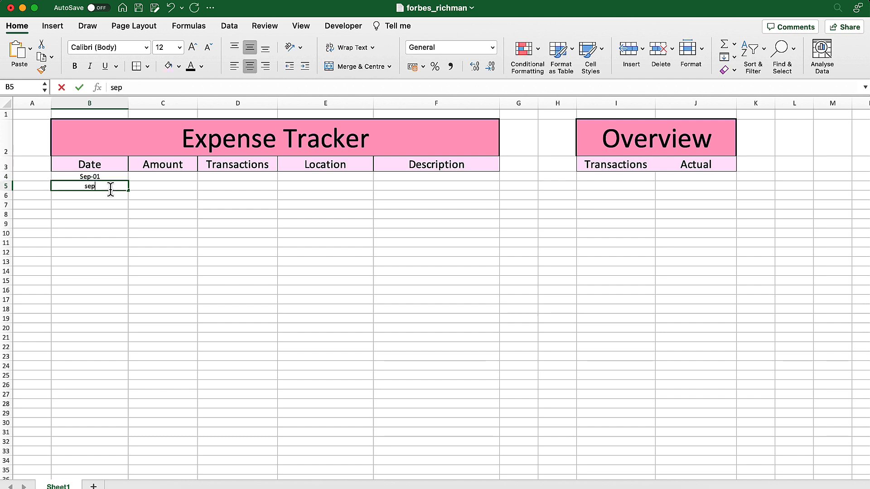
{"action": "type", "text": "t 2"}
{"action": "key", "text": "Return"}
{"action": "type", "text": "sept"}
{"action": "key", "text": "Return"}
{"action": "left_click", "coordinate": [106, 196]}
{"action": "type", "text": "sept 3"}
{"action": "key", "text": "Return"}
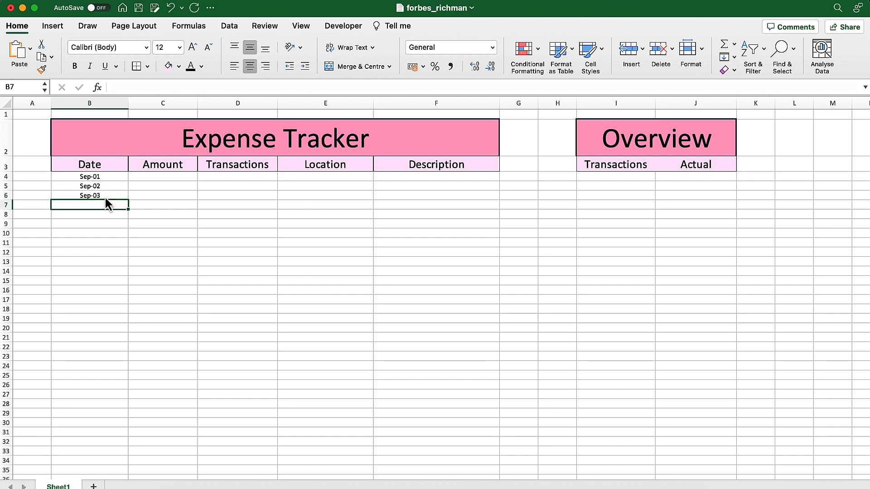
- Enter Sept 3 again in B7 and the current date, 08/09/2023, in B8 and B9
{"action": "key", "text": "ctrl+semicolon"}
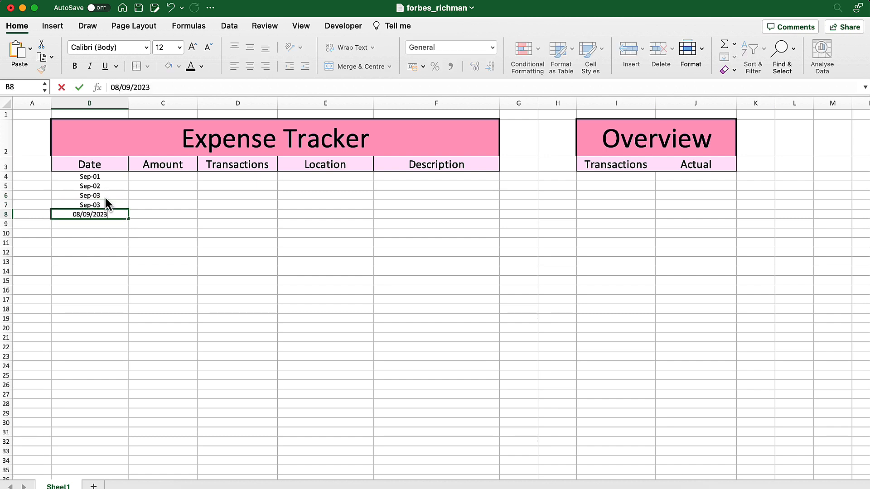
{"action": "key", "text": "Return"}
{"action": "key", "text": "ctrl+semicolon"}
{"action": "key", "text": "Return"}
- Format the Date cells B4:B15 as Short Date
{"action": "left_click_drag", "start_coordinate": [102, 177], "coordinate": [103, 283]}
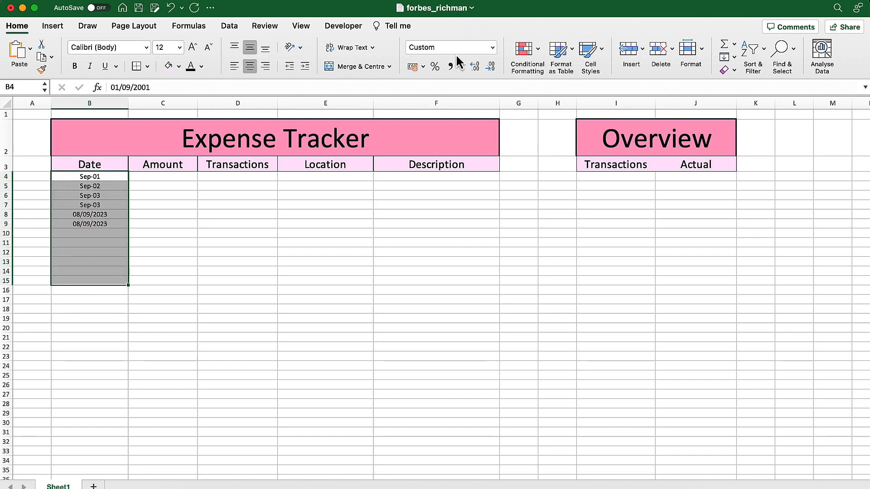
{"action": "left_click", "coordinate": [492, 48]}
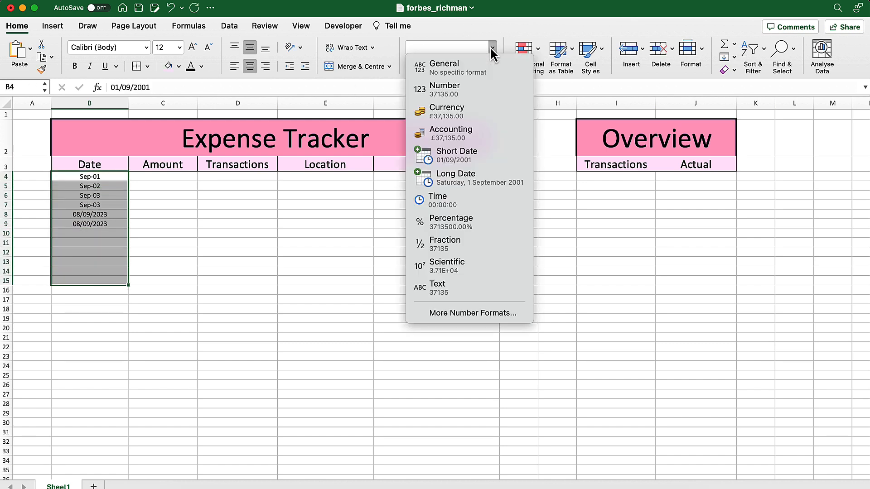
{"action": "left_click", "coordinate": [462, 158]}
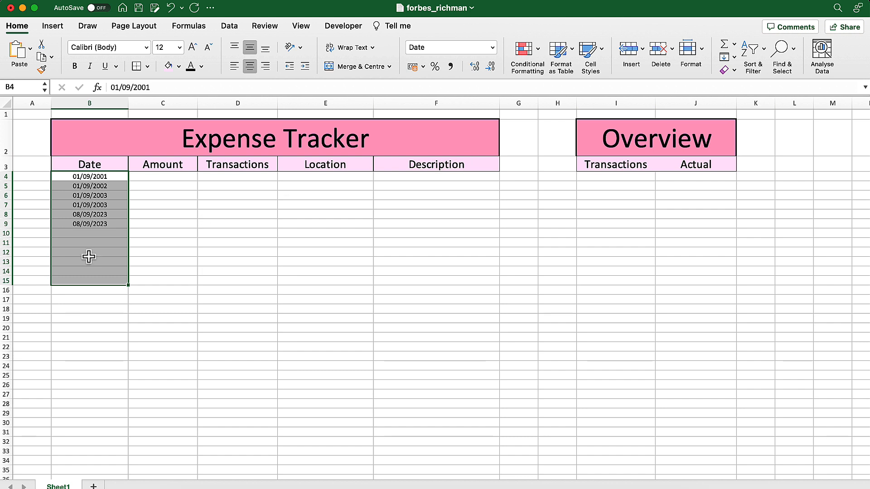
- Enter the amounts 100, 200, 300, 400, 500 and 100 in cells C4 to C9
{"action": "left_click", "coordinate": [169, 179]}
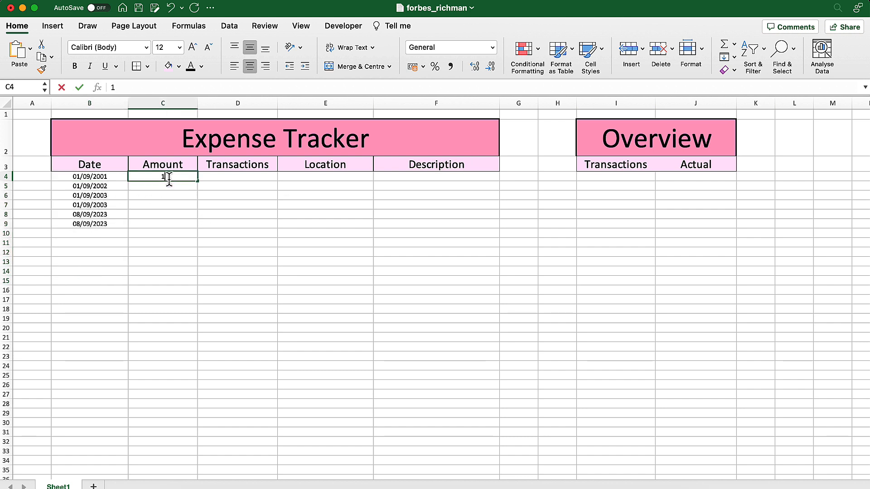
{"action": "type", "text": "100"}
{"action": "key", "text": "Return"}
{"action": "type", "text": "200"}
{"action": "key", "text": "Return"}
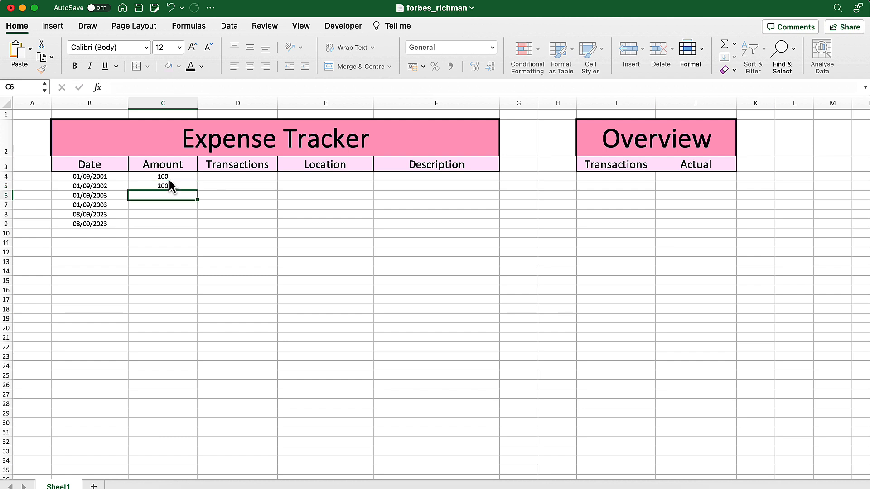
{"action": "type", "text": "300"}
{"action": "key", "text": "Return"}
{"action": "type", "text": "400"}
{"action": "key", "text": "Return"}
{"action": "type", "text": "500"}
{"action": "key", "text": "Return"}
{"action": "type", "text": "100"}
{"action": "key", "text": "Return"}
- Outline each column range from B4:B34 to F4:F34 separately with a medium solid line in the heading's pink colour
{"action": "left_click", "coordinate": [168, 178]}
{"action": "left_click_drag", "start_coordinate": [112, 180], "coordinate": [97, 460]}
{"action": "left_click", "coordinate": [176, 184], "text": "super"}
{"action": "left_click_drag", "start_coordinate": [168, 178], "coordinate": [169, 460]}
{"action": "left_click_drag", "start_coordinate": [258, 177], "coordinate": [252, 460]}
{"action": "left_click", "coordinate": [347, 179], "text": "super"}
{"action": "left_click_drag", "start_coordinate": [347, 179], "coordinate": [336, 458]}
{"action": "left_click_drag", "start_coordinate": [451, 179], "coordinate": [449, 458]}
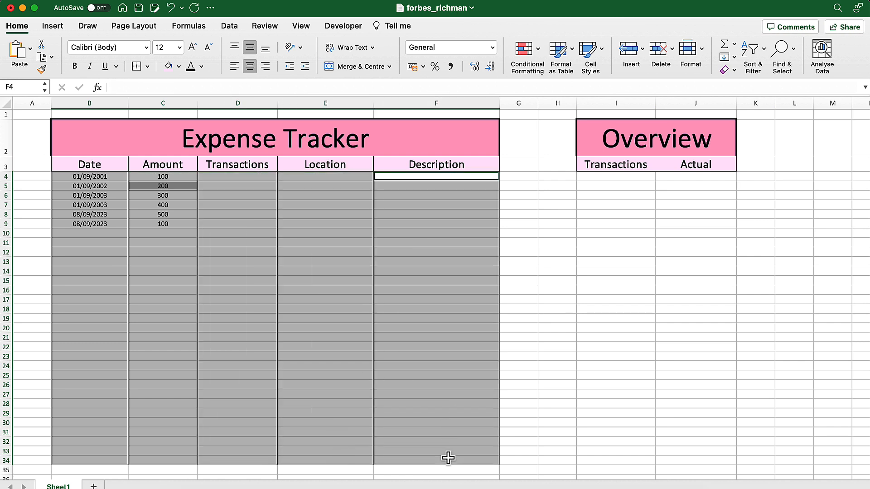
{"action": "left_click", "coordinate": [148, 65]}
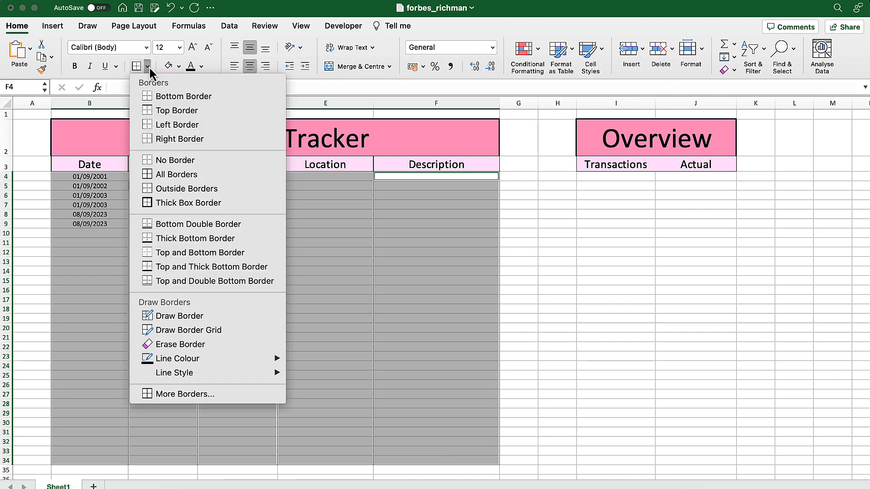
{"action": "left_click", "coordinate": [195, 395]}
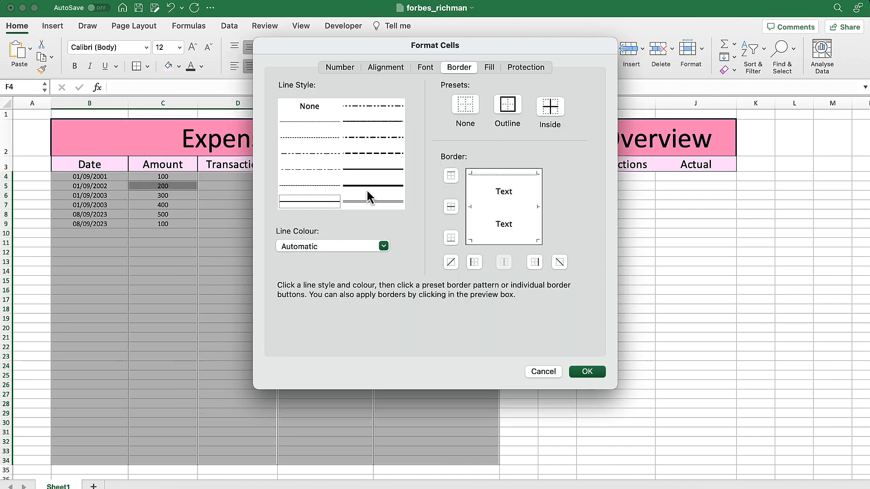
{"action": "left_click", "coordinate": [376, 171]}
{"action": "left_click", "coordinate": [383, 246]}
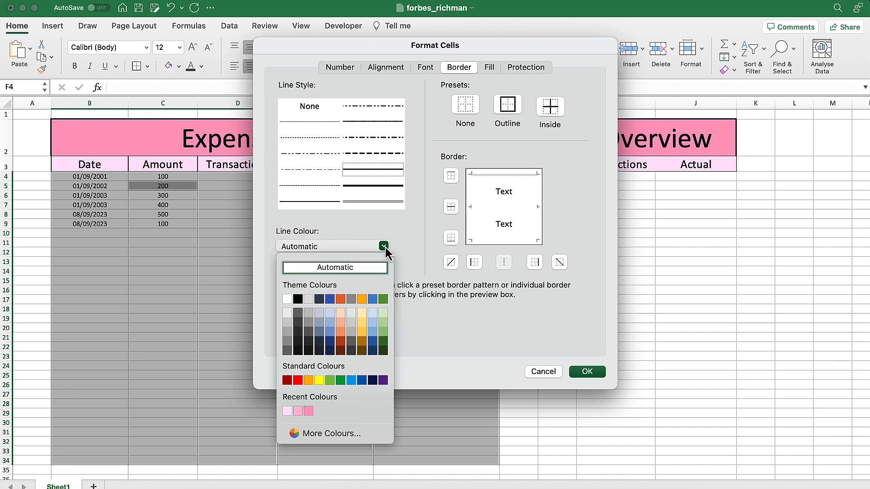
{"action": "left_click", "coordinate": [309, 411]}
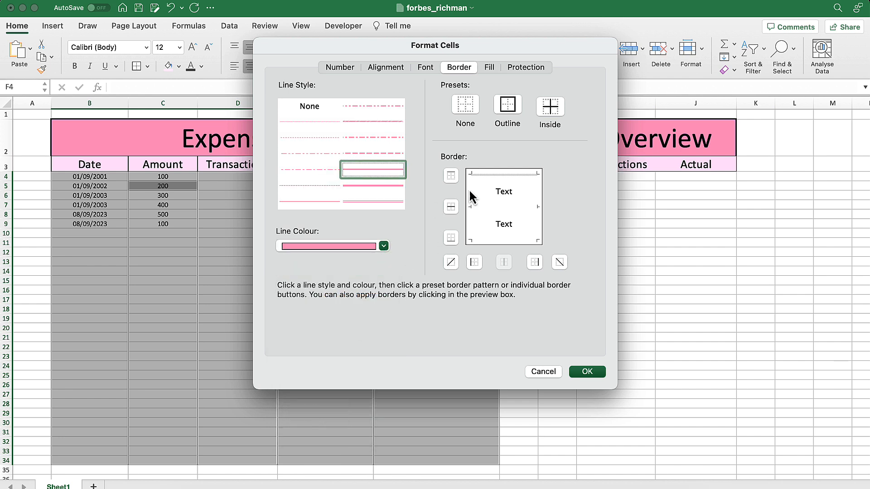
{"action": "left_click", "coordinate": [491, 175]}
{"action": "left_click", "coordinate": [473, 197]}
{"action": "left_click", "coordinate": [536, 200]}
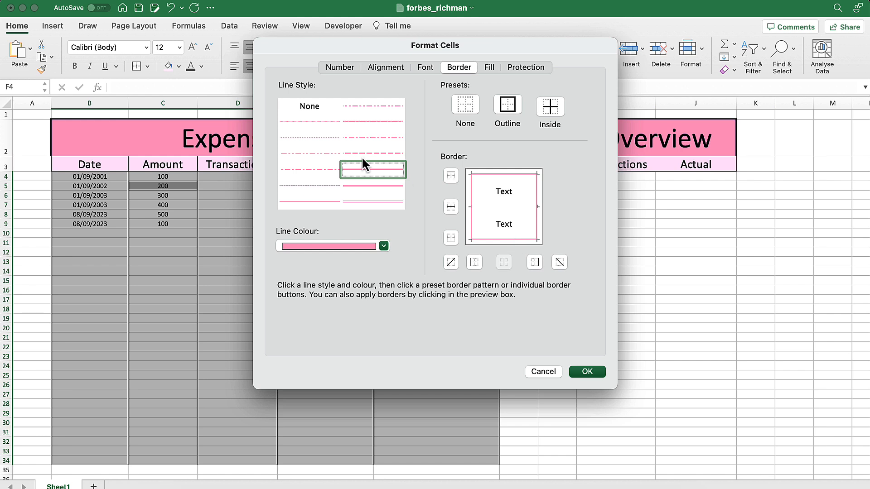
{"action": "left_click", "coordinate": [327, 137]}
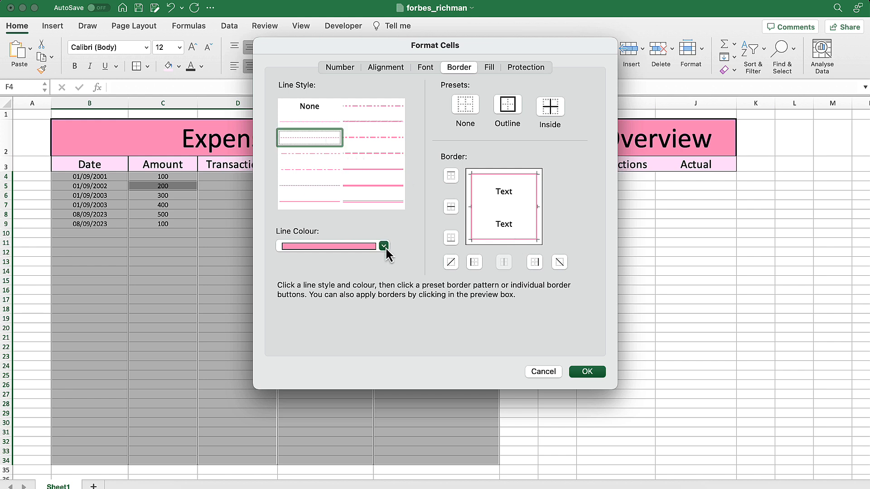
{"action": "left_click", "coordinate": [587, 371]}
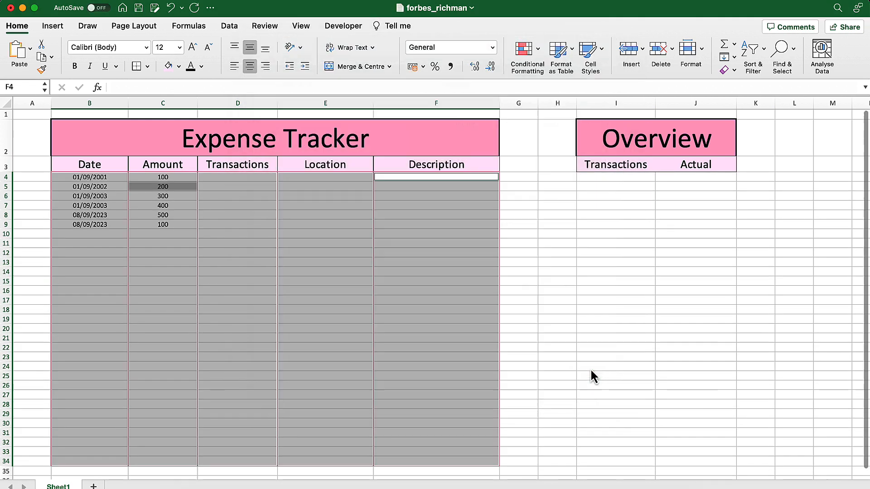
{"action": "left_click", "coordinate": [528, 345]}
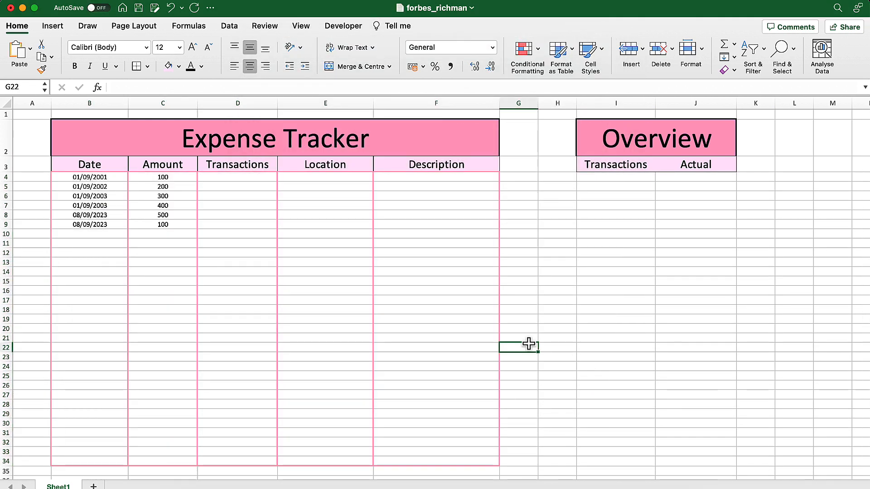
- Apply medium solid outline and inside borders in the heading's pink colour to the Expense Tracker heading and headers B2:F3
{"action": "left_click_drag", "start_coordinate": [72, 130], "coordinate": [380, 169]}
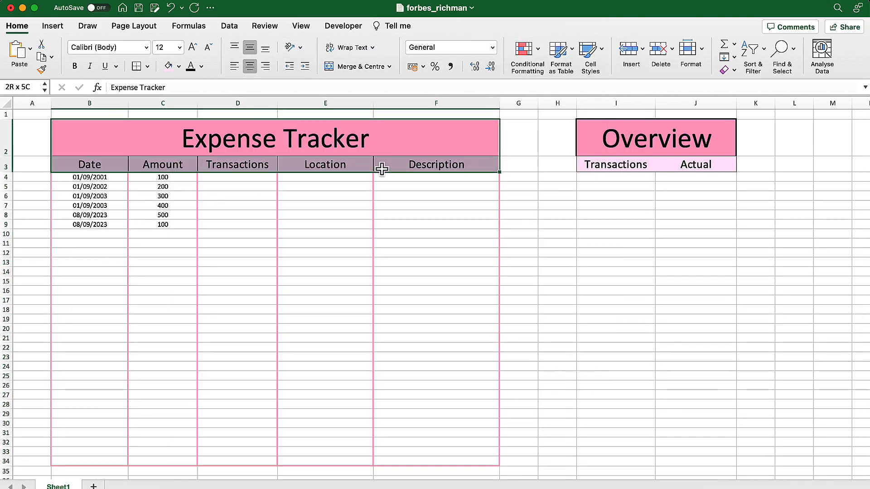
{"action": "left_click", "coordinate": [148, 66]}
{"action": "left_click", "coordinate": [211, 395]}
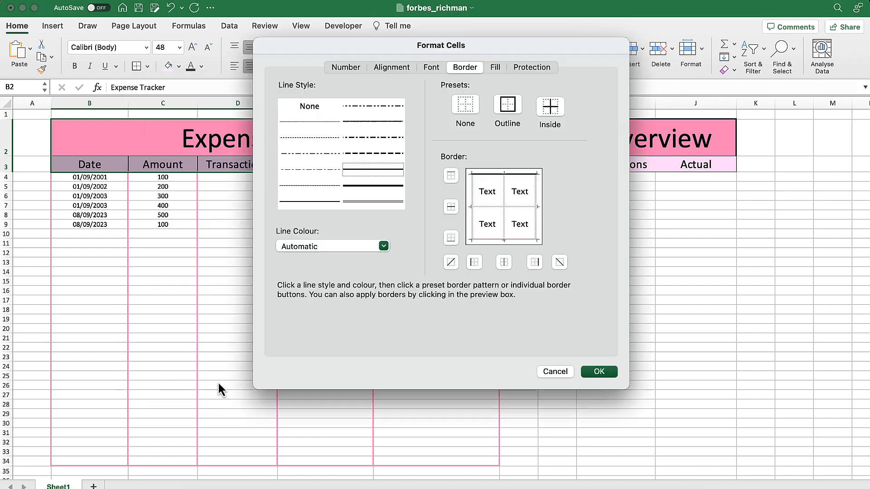
{"action": "left_click", "coordinate": [384, 246]}
{"action": "left_click", "coordinate": [288, 413]}
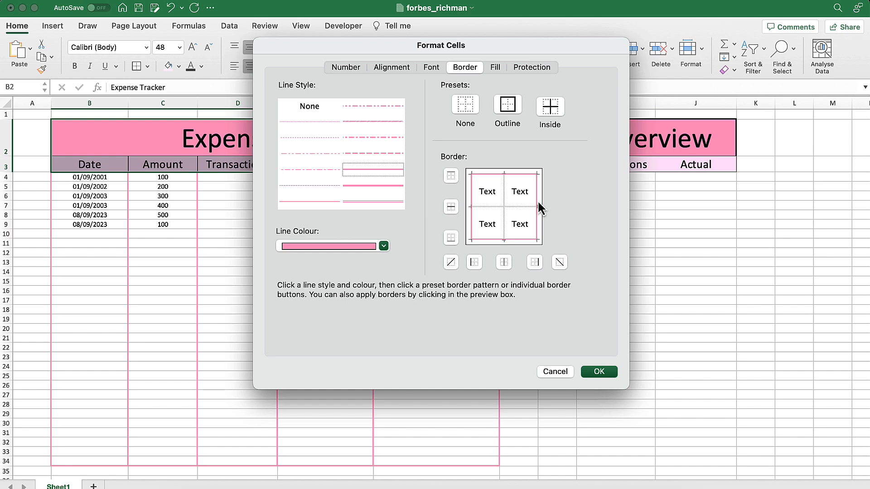
{"action": "left_click", "coordinate": [519, 207]}
{"action": "left_click", "coordinate": [504, 234]}
{"action": "left_click", "coordinate": [599, 371]}
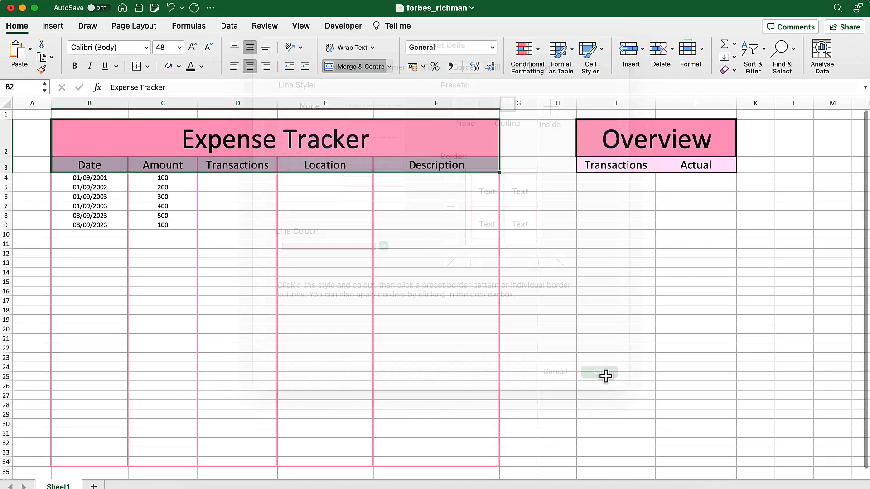
{"action": "left_click", "coordinate": [579, 302]}
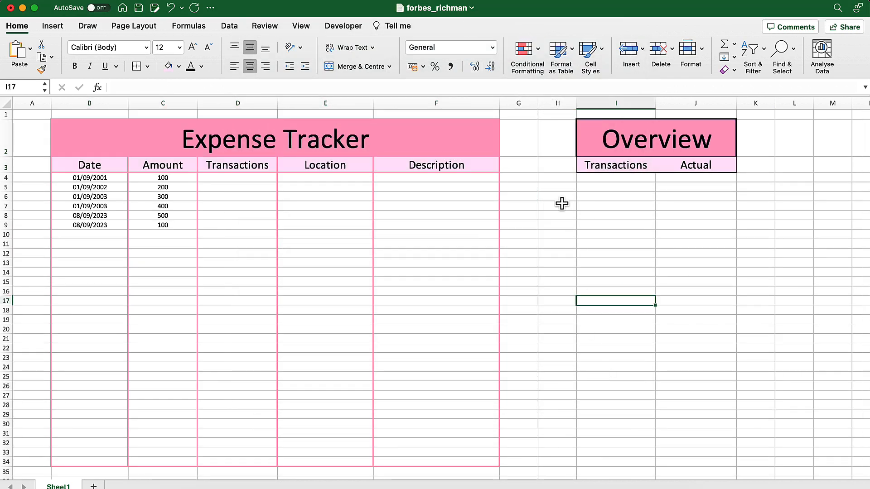
- Try pink top, side and inside horizontal borders on the Overview range I2:J34, and undo them
{"action": "left_click", "coordinate": [589, 137]}
{"action": "left_click_drag", "start_coordinate": [589, 137], "coordinate": [607, 462]}
{"action": "key", "text": "super+1"}
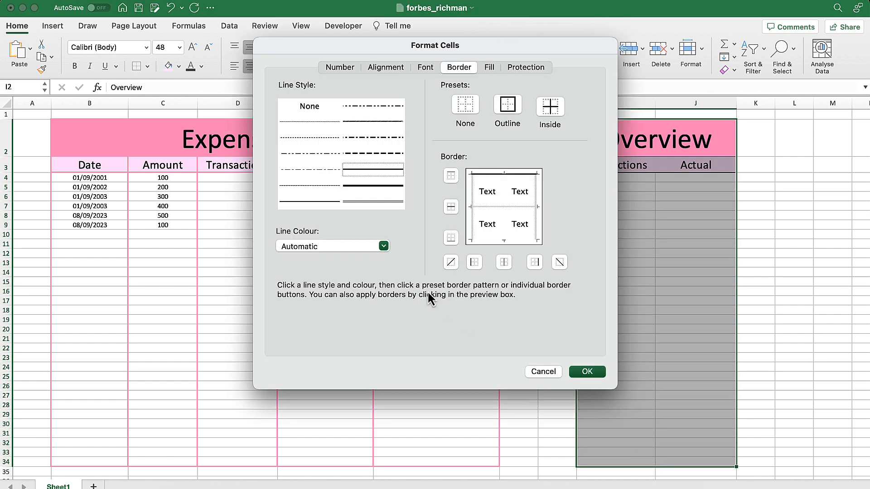
{"action": "left_click", "coordinate": [383, 247]}
{"action": "left_click", "coordinate": [287, 411]}
{"action": "left_click", "coordinate": [474, 206]}
{"action": "left_click", "coordinate": [537, 213]}
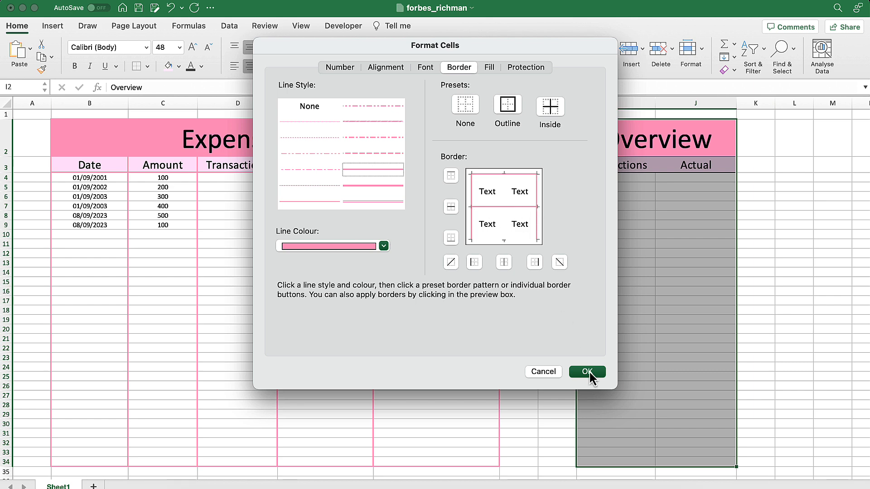
{"action": "left_click", "coordinate": [587, 372]}
{"action": "left_click", "coordinate": [662, 294]}
{"action": "scroll", "coordinate": [798, 268], "scroll_direction": "down", "scroll_amount": 3}
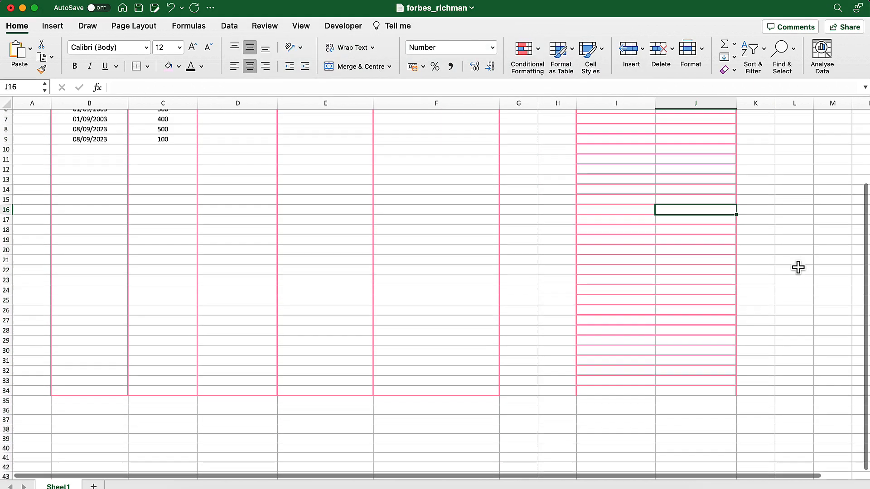
{"action": "key", "text": "super+z"}
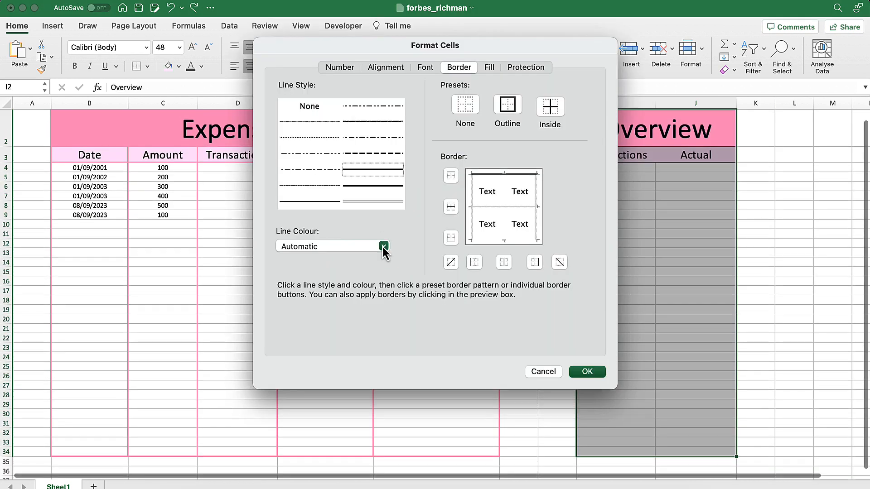
- Apply medium solid pink borders to only the top, left and right edges of the Overview range I2:J34
{"action": "left_click", "coordinate": [383, 246]}
{"action": "left_click", "coordinate": [287, 409]}
{"action": "left_click", "coordinate": [474, 219]}
{"action": "left_click", "coordinate": [511, 172]}
{"action": "left_click", "coordinate": [587, 371]}
{"action": "left_click", "coordinate": [743, 271]}
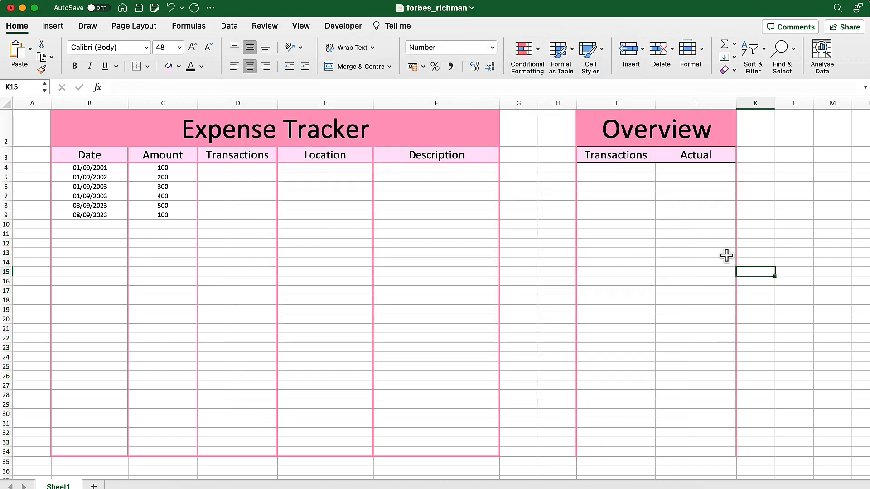
- Add a bottom border to the last Overview row, cells I34:J34
{"action": "left_click_drag", "start_coordinate": [630, 457], "coordinate": [670, 455]}
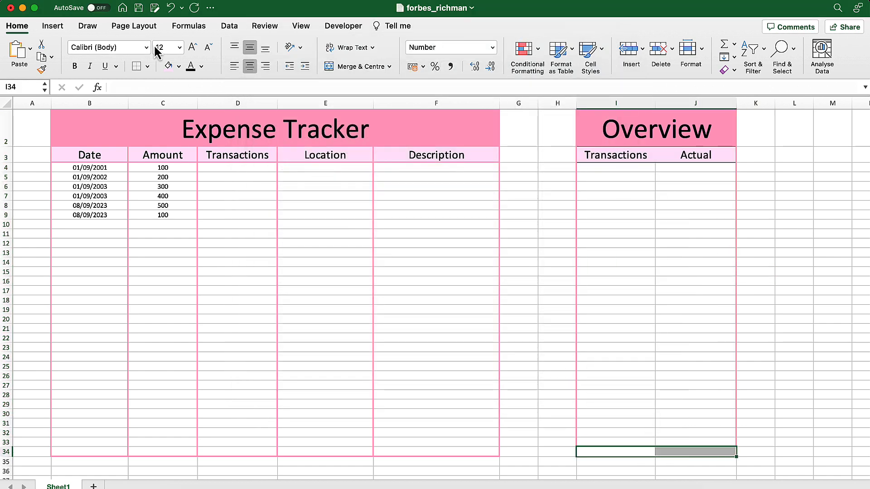
{"action": "left_click", "coordinate": [147, 66]}
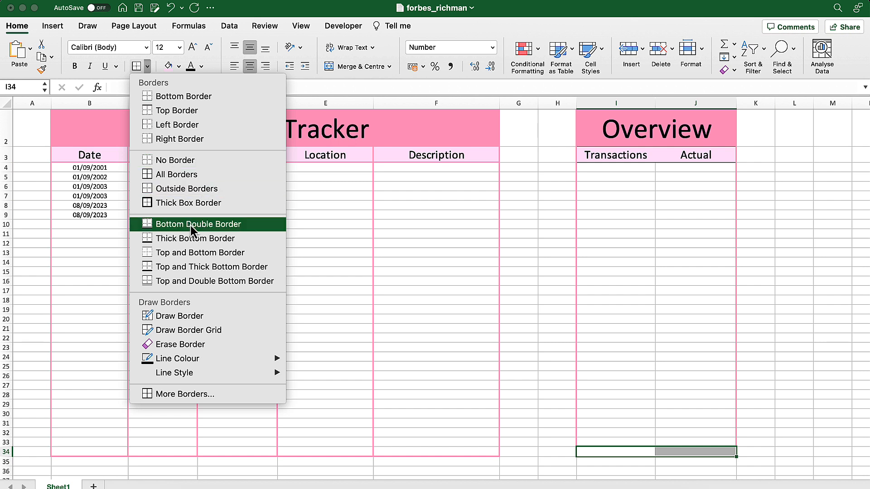
{"action": "left_click", "coordinate": [201, 97]}
- Apply a medium solid pink outline border to the Overview column headers I3:J3
{"action": "left_click_drag", "start_coordinate": [619, 151], "coordinate": [679, 153]}
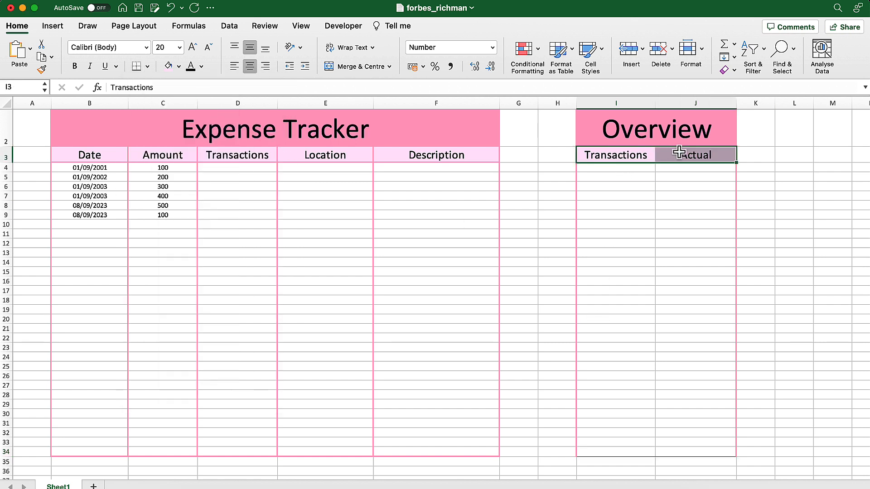
{"action": "key", "text": "super+1"}
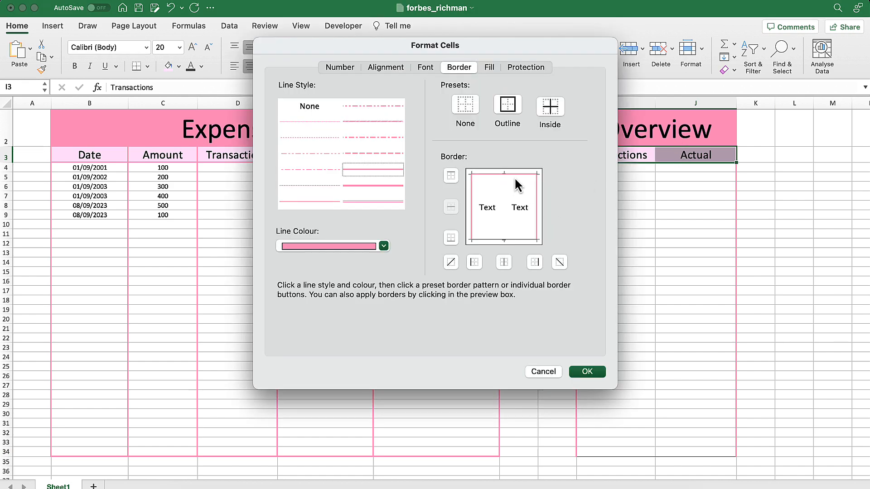
{"action": "left_click", "coordinate": [588, 371]}
{"action": "left_click", "coordinate": [790, 298]}
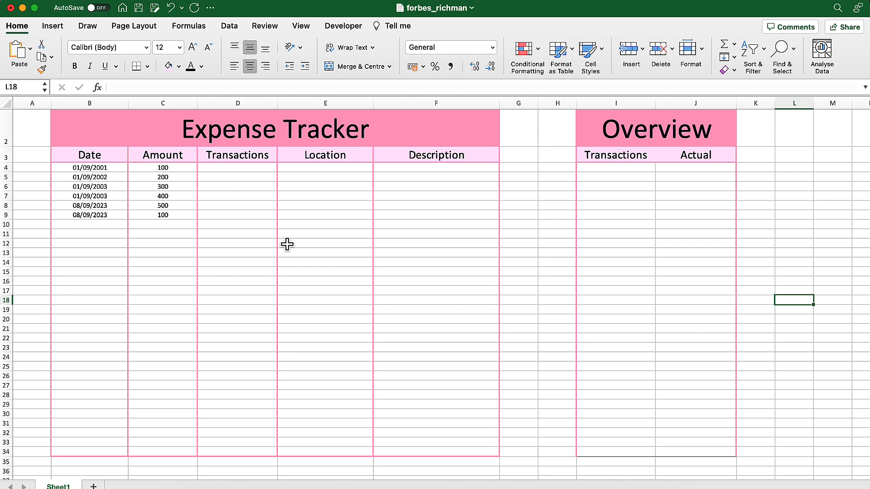
- Set the font colour of the Expense Tracker heading and column headers B2:F3 to white
{"action": "scroll", "coordinate": [267, 222], "scroll_direction": "up", "scroll_amount": 1}
{"action": "left_click_drag", "start_coordinate": [122, 150], "coordinate": [340, 164]}
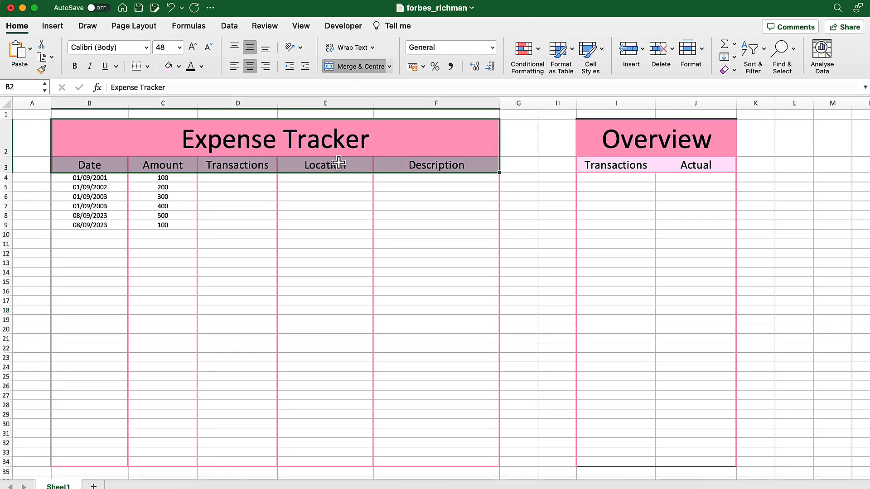
{"action": "left_click", "coordinate": [201, 67]}
{"action": "left_click", "coordinate": [198, 123]}
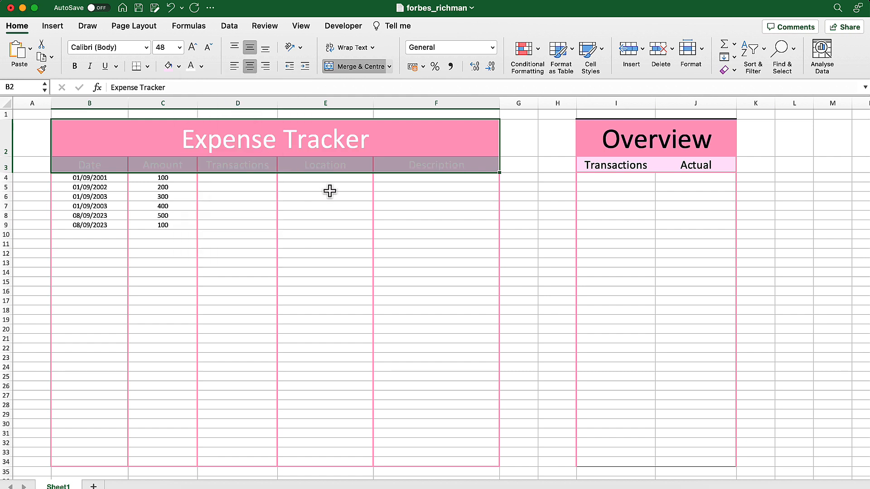
{"action": "left_click", "coordinate": [329, 191]}
- Change the font colour of the Expense Tracker column headers B3:F3 to the heading's recent pink
{"action": "left_click_drag", "start_coordinate": [120, 163], "coordinate": [396, 161]}
{"action": "left_click", "coordinate": [201, 66]}
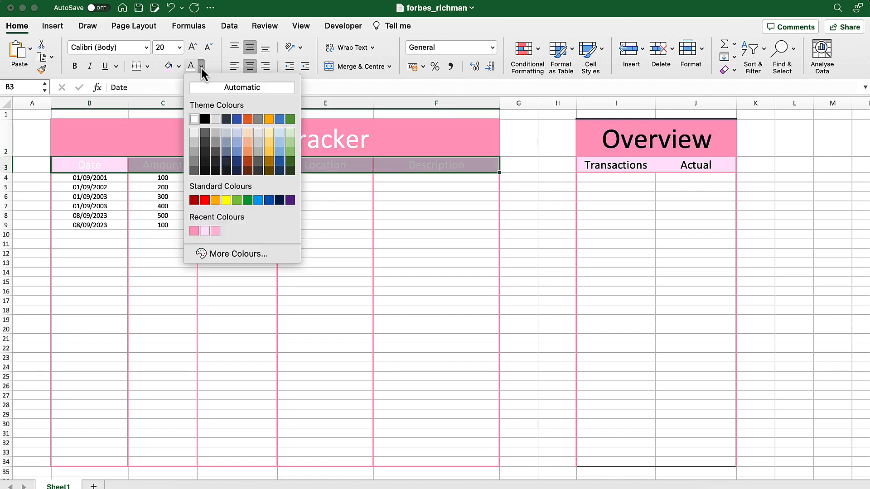
{"action": "left_click", "coordinate": [195, 229]}
{"action": "left_click", "coordinate": [280, 243]}
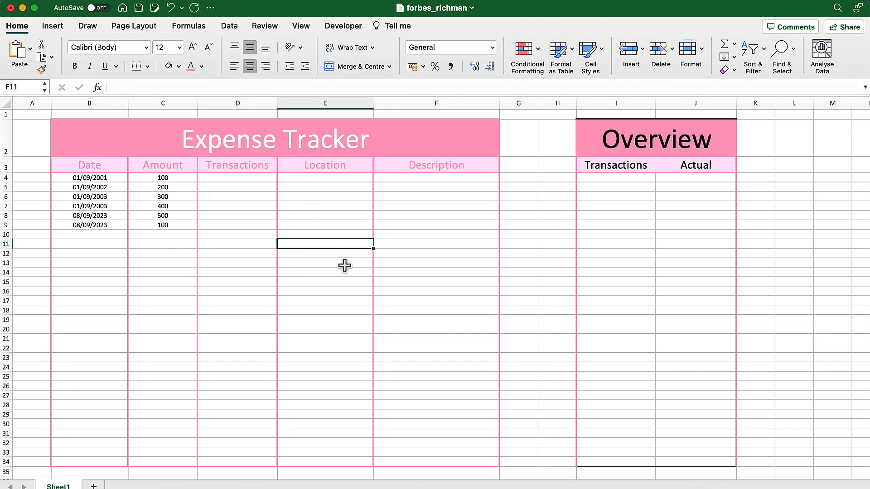
- Colour the Overview heading text white and its column headers I3:J3 in the heading's pink
{"action": "left_click", "coordinate": [646, 130]}
{"action": "left_click", "coordinate": [201, 66]}
{"action": "left_click", "coordinate": [197, 122]}
{"action": "left_click_drag", "start_coordinate": [619, 169], "coordinate": [684, 166]}
{"action": "left_click", "coordinate": [201, 66]}
{"action": "left_click", "coordinate": [194, 231]}
{"action": "left_click", "coordinate": [349, 267]}
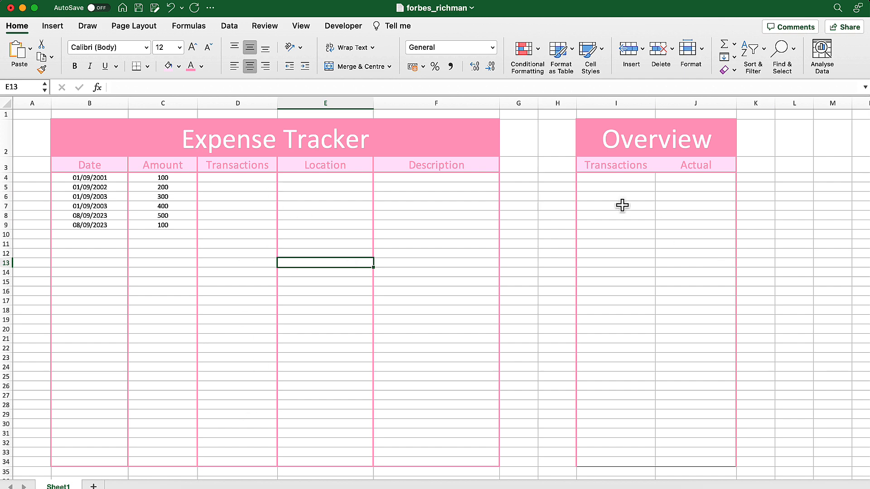
- Enter a UNIQUE formula in cell O3 that references the Overview Transactions range I4:I34
{"action": "scroll", "coordinate": [720, 225], "scroll_direction": "right", "scroll_amount": 10}
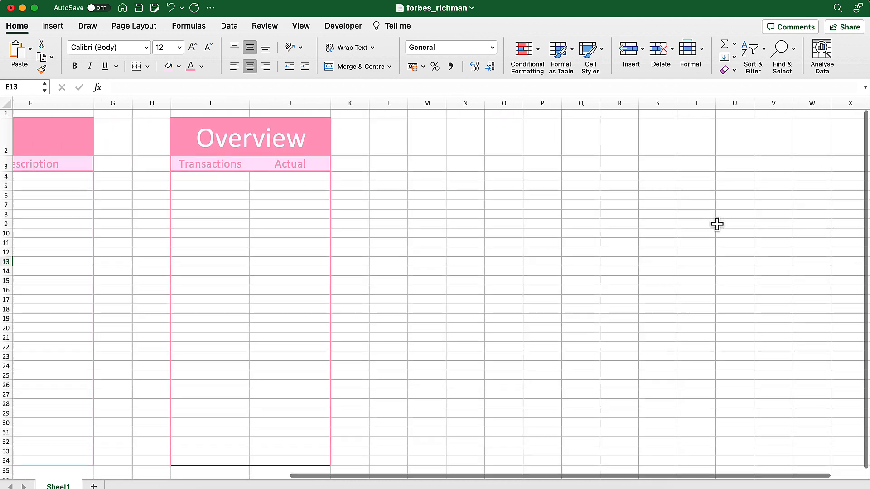
{"action": "left_click", "coordinate": [510, 167]}
{"action": "type", "text": "=un"}
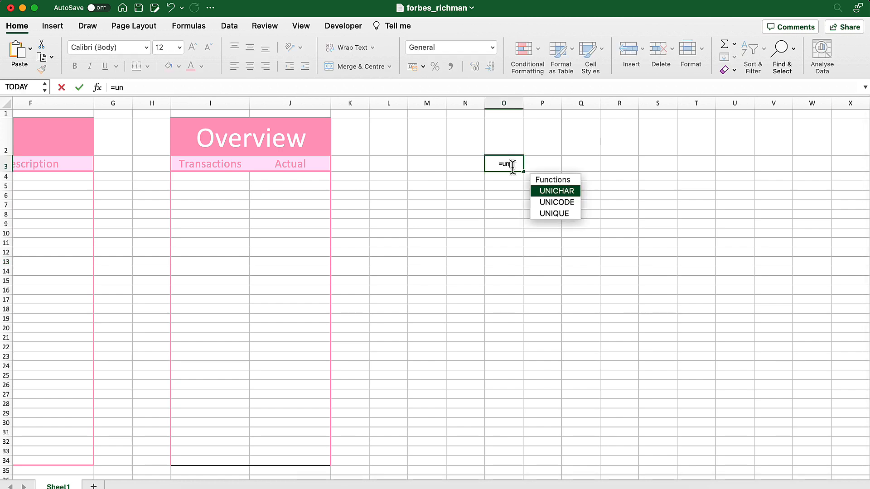
{"action": "type", "text": "ique"}
{"action": "key", "text": "Tab"}
{"action": "left_click_drag", "start_coordinate": [217, 178], "coordinate": [223, 463]}
{"action": "key", "text": "Return"}
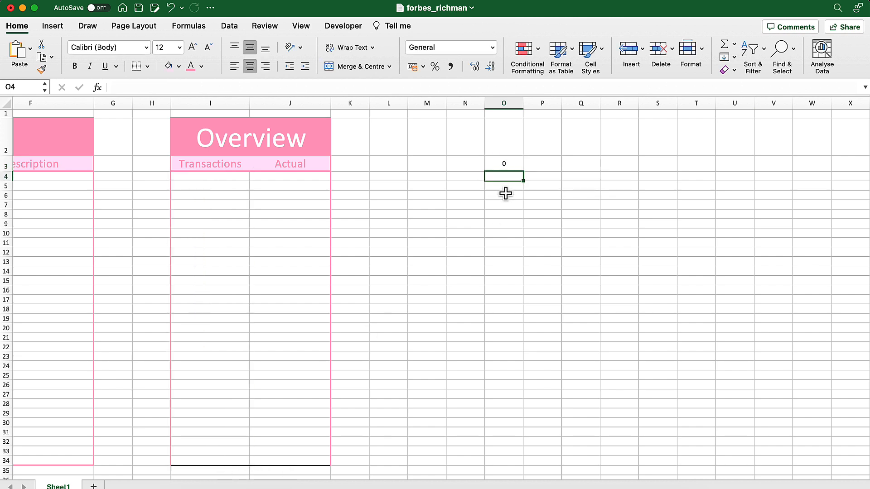
{"action": "left_click", "coordinate": [507, 163]}
- Fill the Overview Transactions cells I4:I8 with Rent, Bills, Shopping, Eating out and Travel
{"action": "left_click", "coordinate": [218, 181]}
{"action": "type", "text": "Rent"}
{"action": "key", "text": "Return"}
{"action": "type", "text": "El"}
{"action": "key", "text": "BackSpace"}
{"action": "key", "text": "BackSpace"}
{"action": "type", "text": "Bills"}
{"action": "key", "text": "Return"}
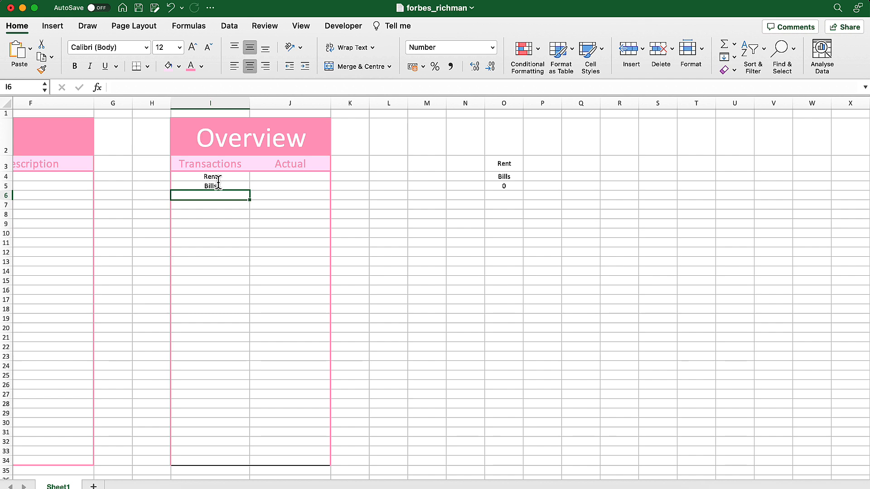
{"action": "type", "text": "Shopping"}
{"action": "key", "text": "Return"}
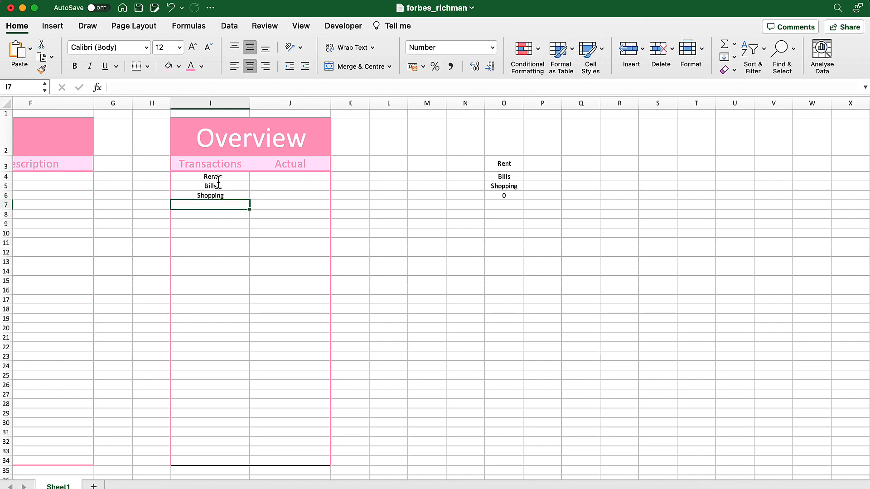
{"action": "type", "text": "Eating ou"}
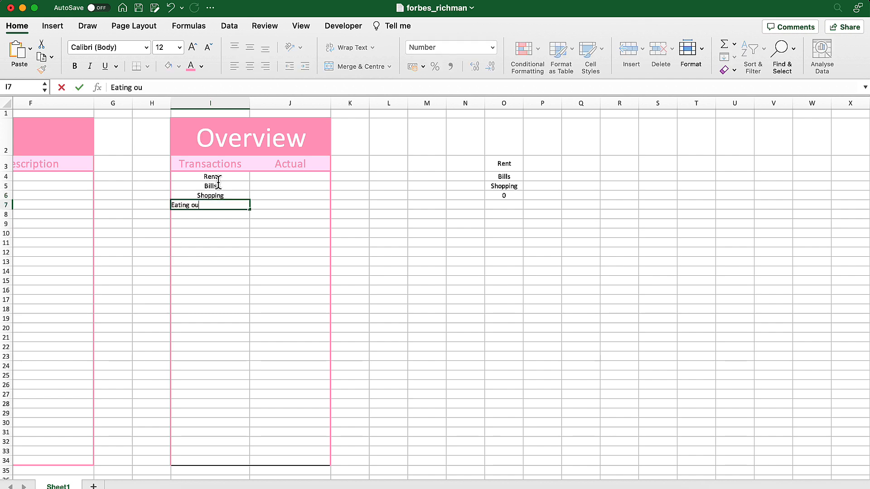
{"action": "key", "text": "Return"}
{"action": "type", "text": "Travel"}
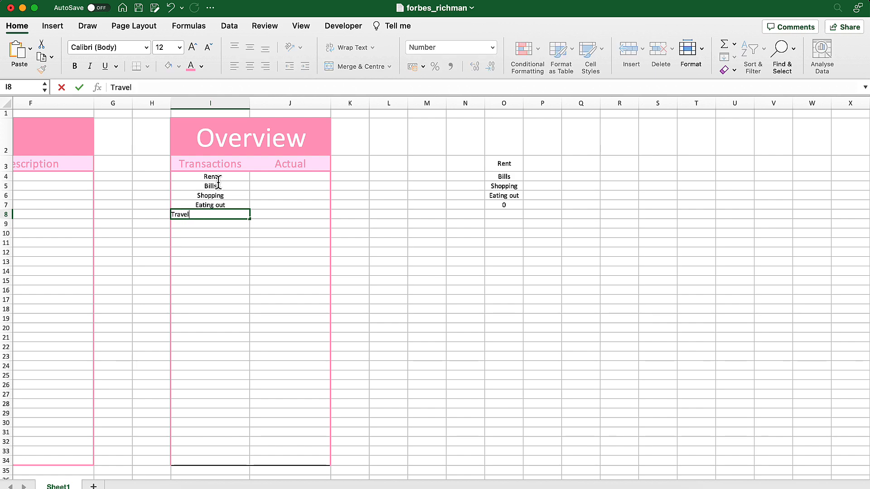
{"action": "key", "text": "Return"}
{"action": "left_click", "coordinate": [372, 264]}
- Add List data validation to the Expense Tracker Transactions cells D4:D34 with the source =$O$3:$O$34
{"action": "scroll", "coordinate": [372, 264], "scroll_direction": "left", "scroll_amount": 10}
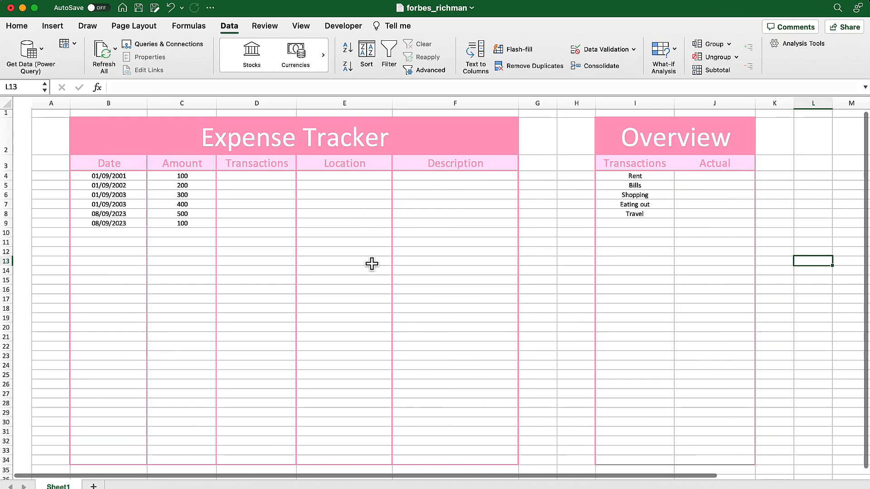
{"action": "left_click_drag", "start_coordinate": [234, 177], "coordinate": [225, 458]}
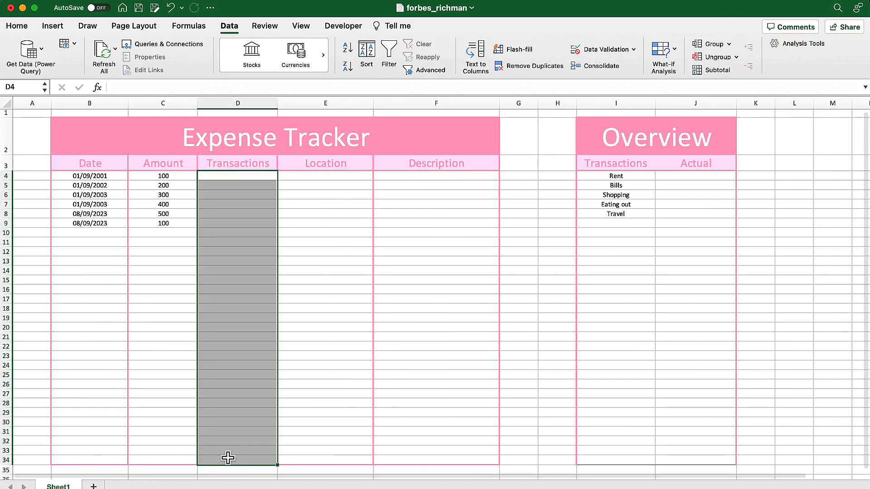
{"action": "left_click", "coordinate": [227, 25]}
{"action": "left_click", "coordinate": [229, 26]}
{"action": "left_click", "coordinate": [633, 50]}
{"action": "left_click", "coordinate": [630, 68]}
{"action": "left_click", "coordinate": [438, 148]}
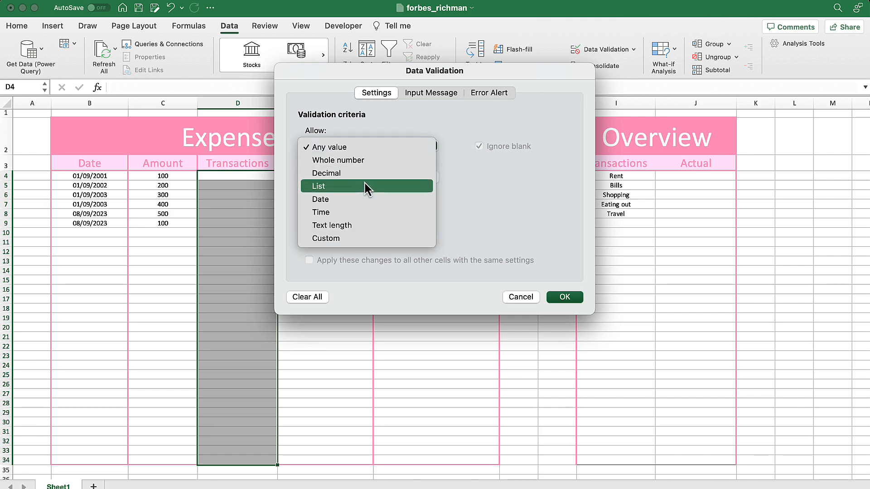
{"action": "left_click", "coordinate": [366, 188]}
{"action": "left_click", "coordinate": [558, 209]}
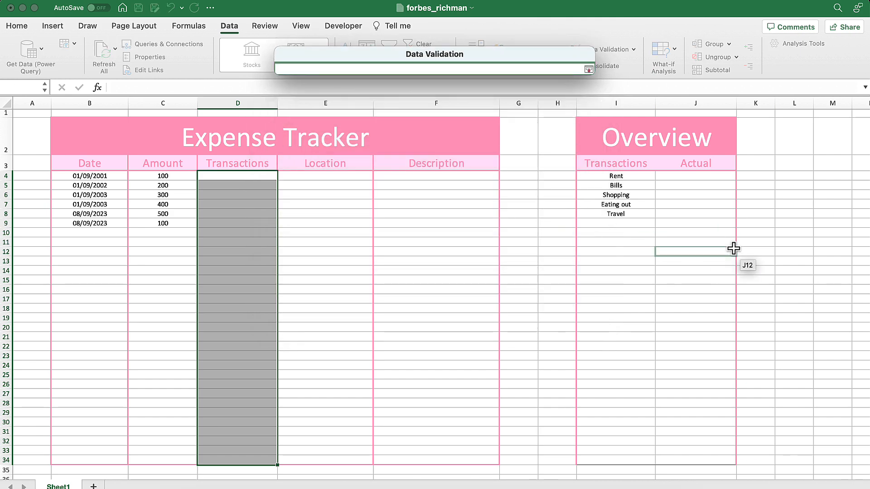
{"action": "scroll", "coordinate": [734, 247], "scroll_direction": "right", "scroll_amount": 5}
{"action": "left_click_drag", "start_coordinate": [671, 169], "coordinate": [681, 464]}
{"action": "key", "text": "Return"}
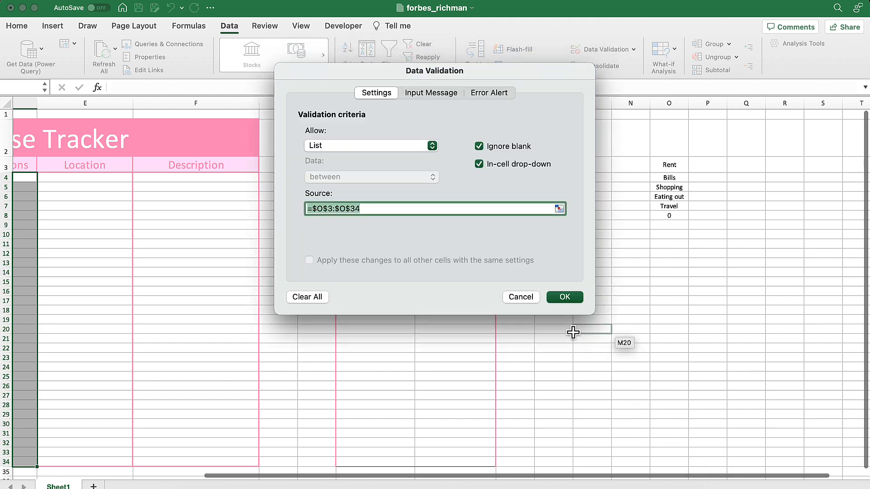
{"action": "left_click", "coordinate": [564, 297]}
- Choose Rent for D4, Bills for D5 and Travel for D6 from the validation lists
{"action": "scroll", "coordinate": [417, 262], "scroll_direction": "left", "scroll_amount": 5}
{"action": "left_click", "coordinate": [282, 168]}
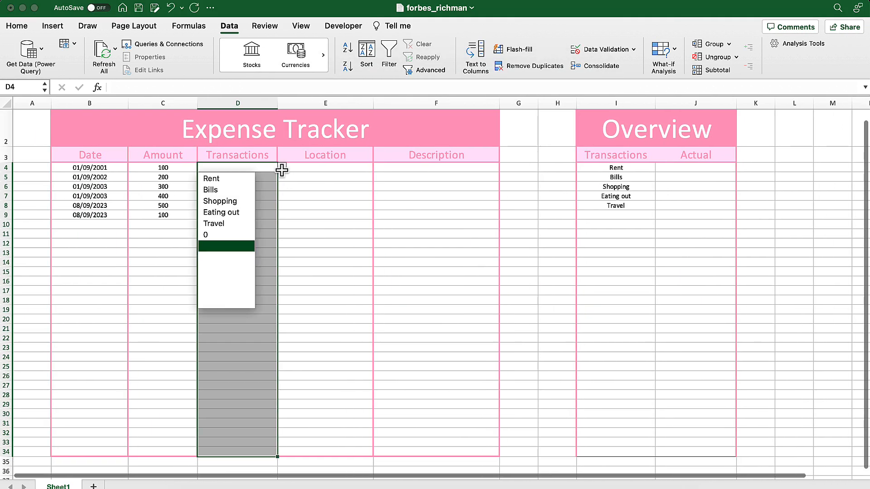
{"action": "left_click", "coordinate": [223, 179]}
{"action": "left_click", "coordinate": [263, 179]}
{"action": "left_click", "coordinate": [281, 177]}
{"action": "left_click", "coordinate": [238, 196]}
{"action": "left_click", "coordinate": [254, 186]}
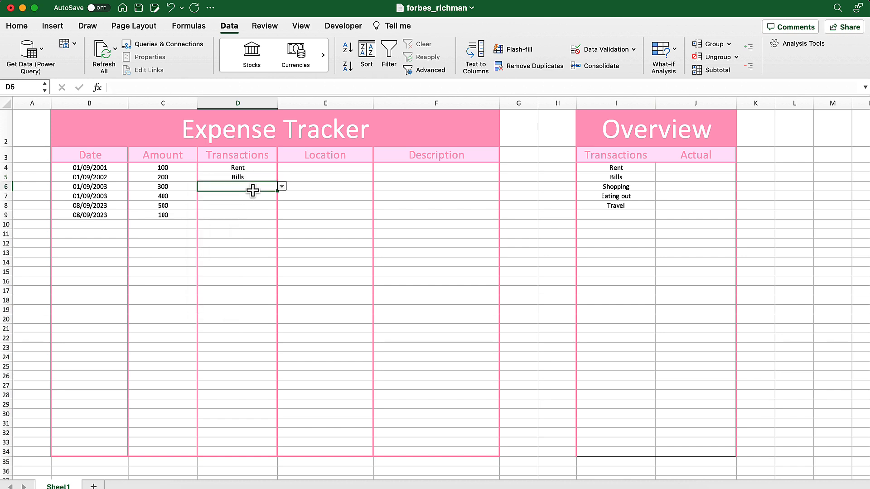
{"action": "left_click", "coordinate": [281, 186]}
{"action": "left_click", "coordinate": [240, 243]}
- Choose Rent for D8 and Eating out for D9, and change D4 to Travel from the validation lists
{"action": "left_click", "coordinate": [247, 219]}
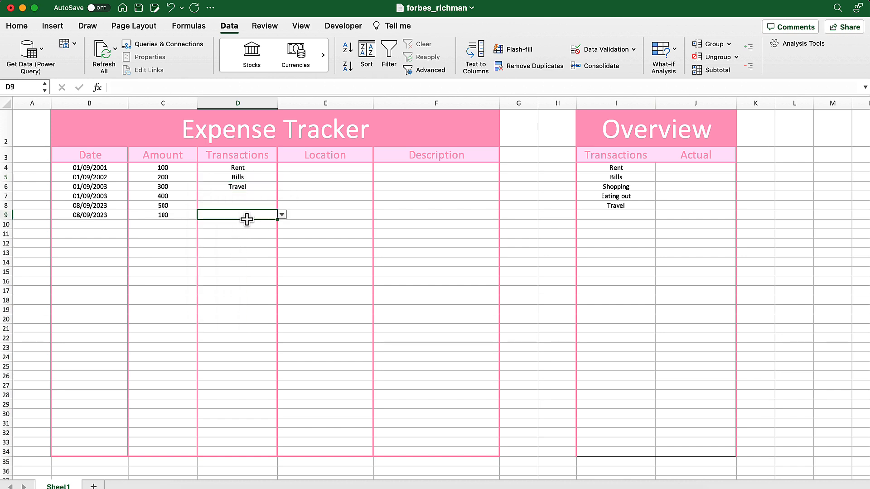
{"action": "left_click", "coordinate": [254, 204]}
{"action": "left_click", "coordinate": [282, 206]}
{"action": "left_click", "coordinate": [230, 215]}
{"action": "left_click", "coordinate": [244, 195]}
{"action": "left_click", "coordinate": [255, 214]}
{"action": "left_click", "coordinate": [282, 214]}
{"action": "left_click", "coordinate": [242, 258]}
{"action": "left_click", "coordinate": [255, 169]}
{"action": "left_click", "coordinate": [281, 168]}
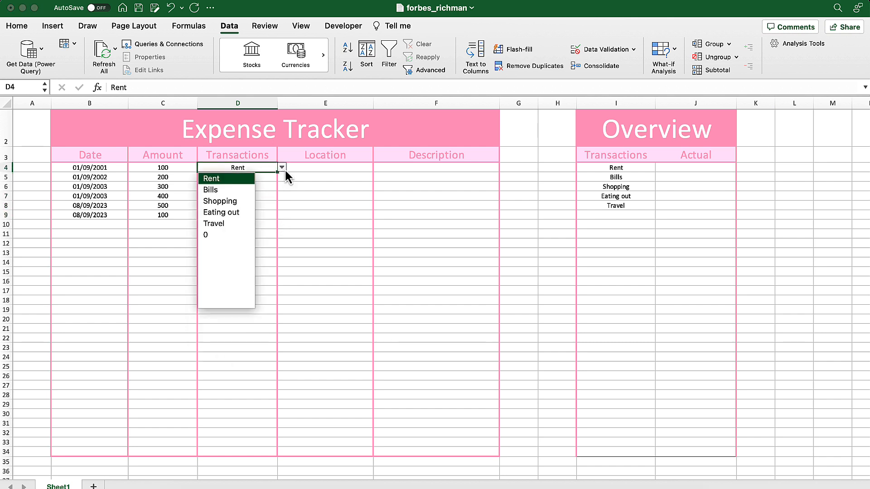
{"action": "left_click", "coordinate": [233, 226]}
- Try a duplicate Rent entry in Overview cell I9, check the unique list in column O, and clear the entry
{"action": "scroll", "coordinate": [644, 240], "scroll_direction": "up", "scroll_amount": 1}
{"action": "left_click", "coordinate": [636, 228]}
{"action": "type", "text": "rent"}
{"action": "key", "text": "Return"}
{"action": "left_click", "coordinate": [617, 226]}
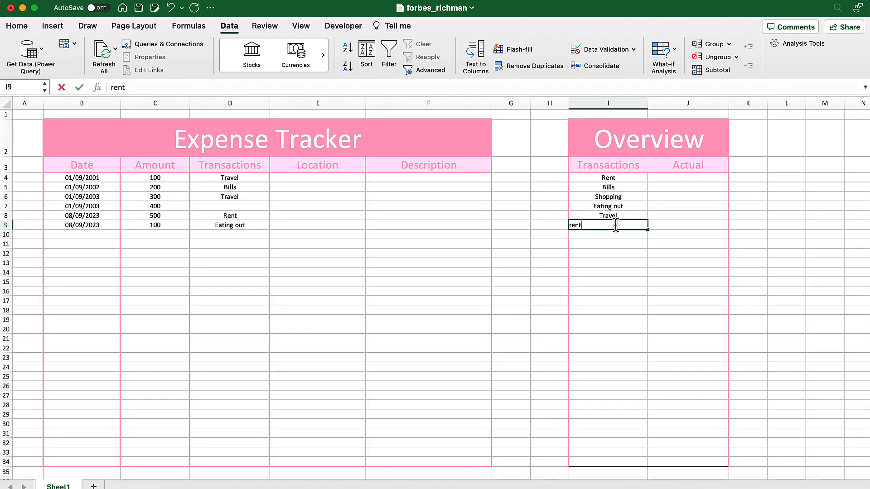
{"action": "key", "text": "Return"}
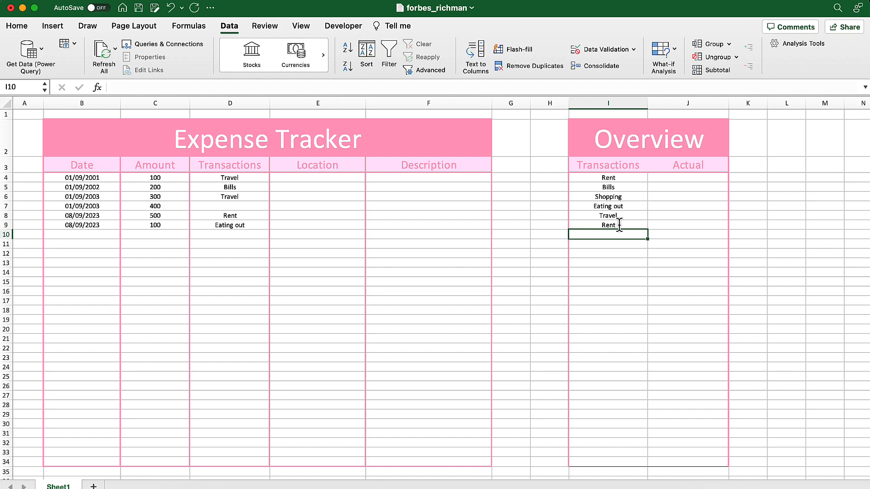
{"action": "scroll", "coordinate": [680, 227], "scroll_direction": "right", "scroll_amount": 3}
{"action": "left_click", "coordinate": [489, 218]}
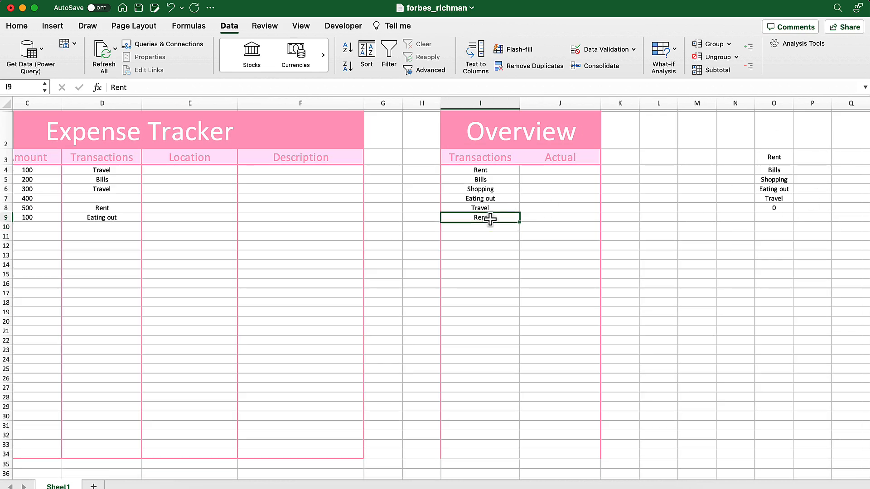
{"action": "scroll", "coordinate": [491, 220], "scroll_direction": "left", "scroll_amount": 3}
{"action": "scroll", "coordinate": [491, 221], "scroll_direction": "up", "scroll_amount": 1}
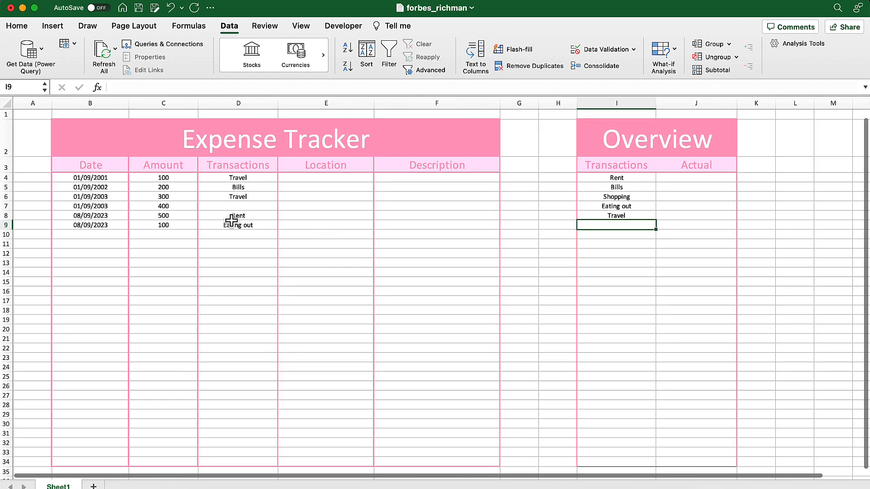
- Choose Bills from the validation list for the Transactions cell D7
{"action": "left_click", "coordinate": [247, 206]}
{"action": "left_click", "coordinate": [262, 206]}
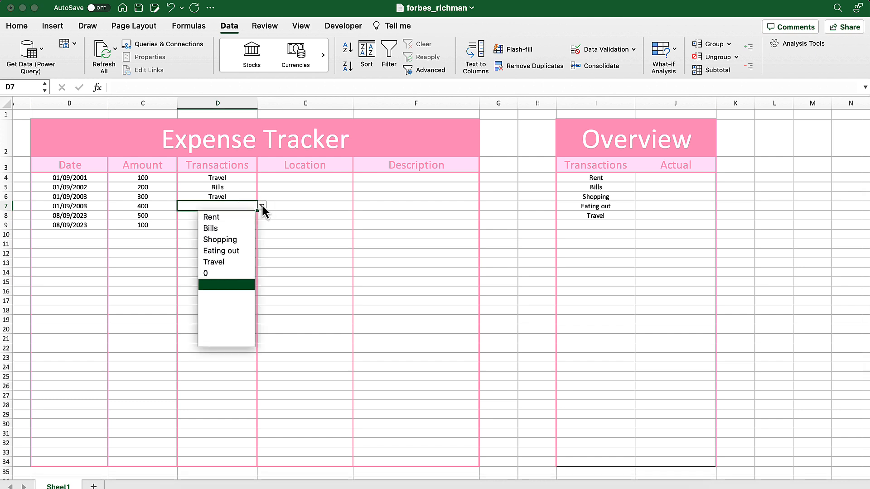
{"action": "left_click", "coordinate": [226, 229]}
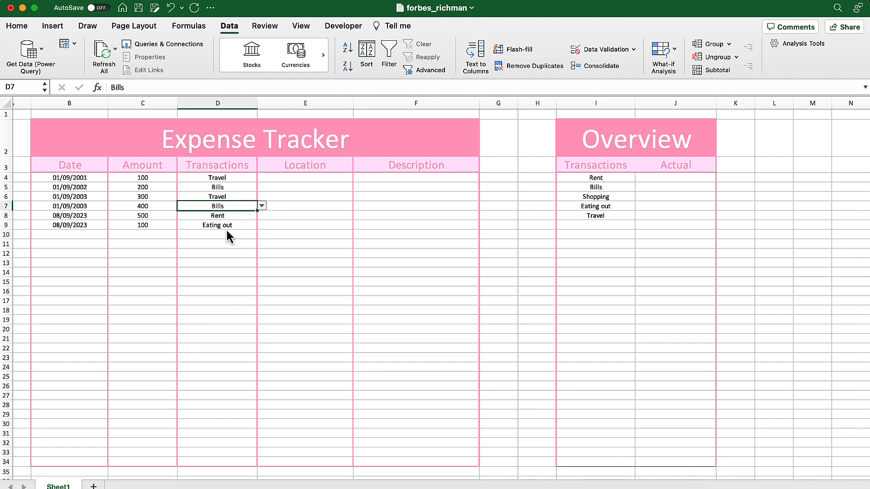
- Try entering Home as the location in E4, and undo the entry
{"action": "left_click", "coordinate": [317, 178]}
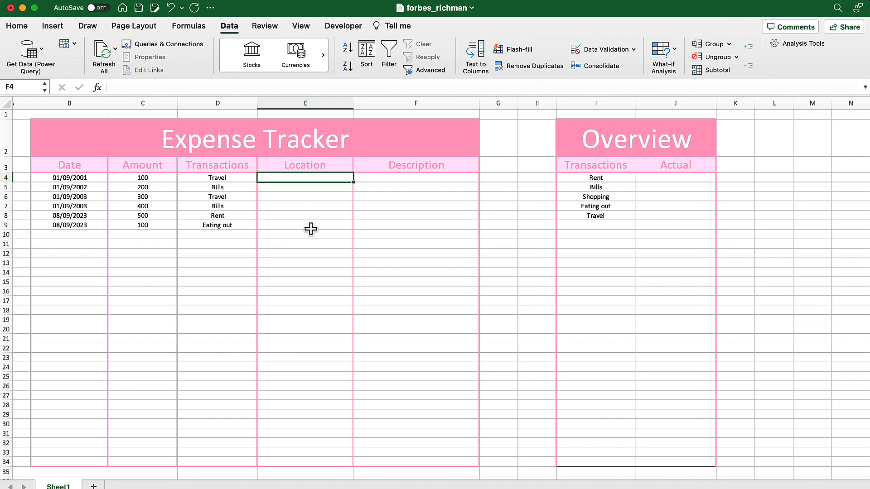
{"action": "scroll", "coordinate": [507, 223], "scroll_direction": "right", "scroll_amount": 1}
{"action": "scroll", "coordinate": [507, 223], "scroll_direction": "right", "scroll_amount": 5}
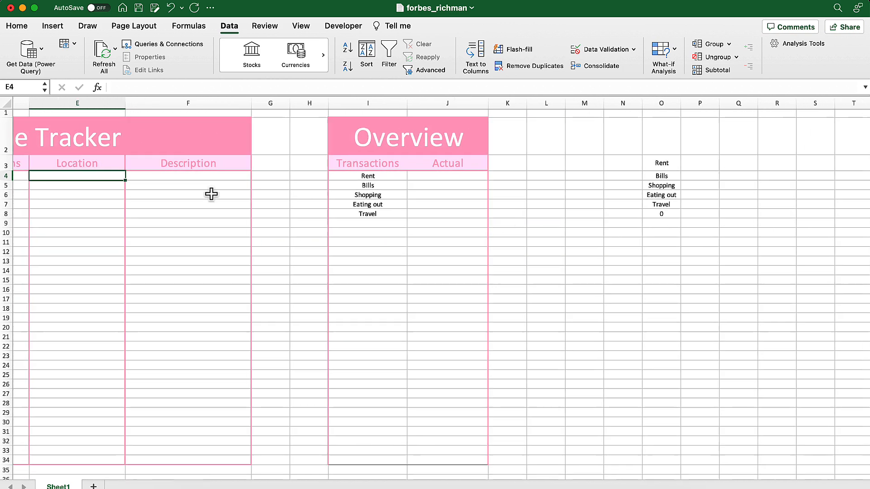
{"action": "scroll", "coordinate": [211, 194], "scroll_direction": "left", "scroll_amount": 5}
{"action": "type", "text": "Home"}
{"action": "key", "text": "Return"}
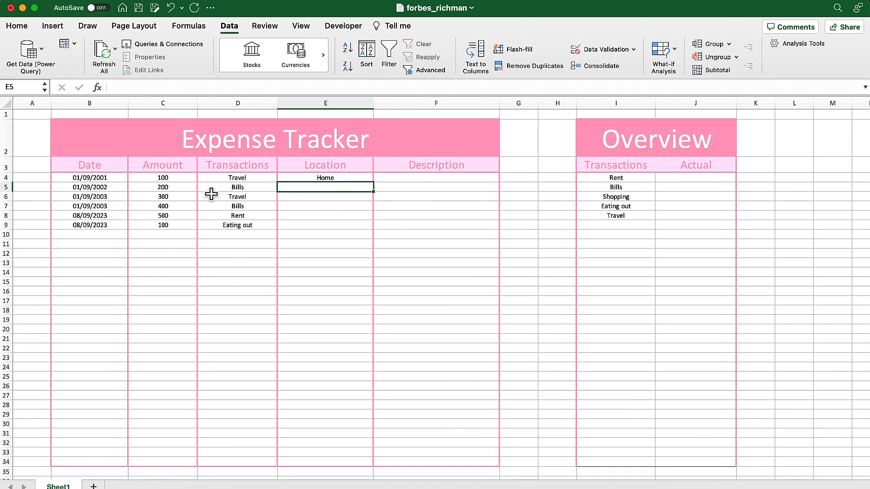
{"action": "key", "text": "super+z"}
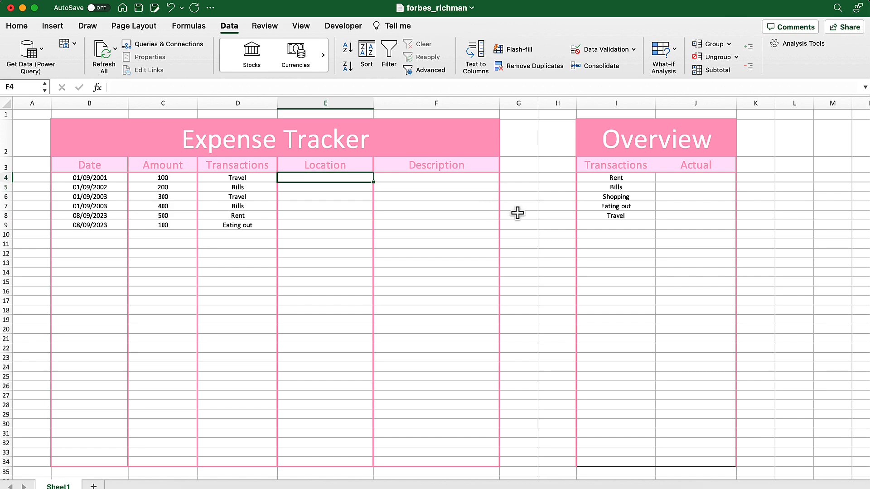
- Label the transactions helper list Tran in O2 and add a Locations heading for a second helper list in Q2
{"action": "scroll", "coordinate": [518, 213], "scroll_direction": "right", "scroll_amount": 2}
{"action": "left_click", "coordinate": [631, 243]}
{"action": "scroll", "coordinate": [634, 243], "scroll_direction": "right", "scroll_amount": 10}
{"action": "left_click", "coordinate": [466, 140]}
{"action": "type", "text": "Tran"}
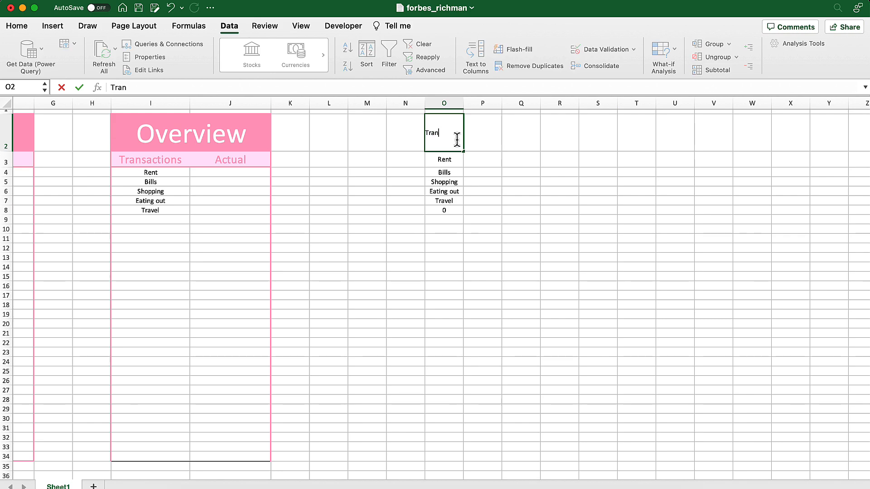
{"action": "key", "text": "Tab"}
{"action": "key", "text": "Tab"}
{"action": "scroll", "coordinate": [457, 140], "scroll_direction": "left", "scroll_amount": 5}
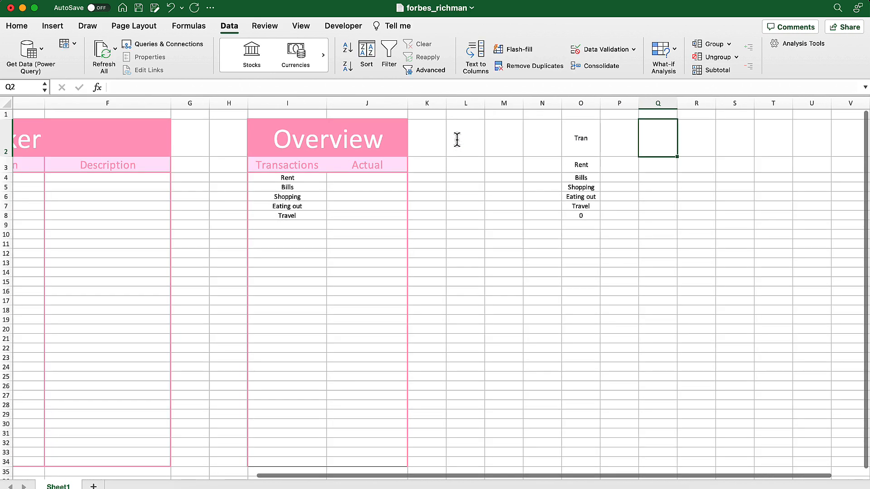
{"action": "type", "text": "Locations"}
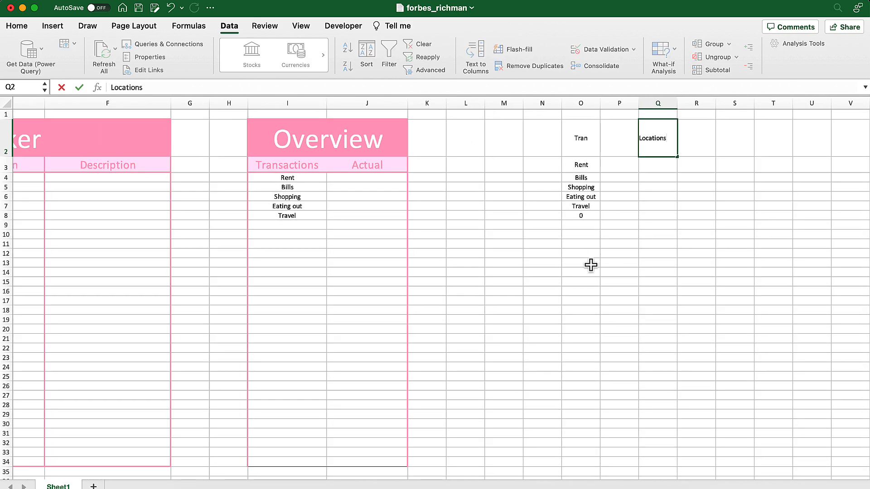
{"action": "scroll", "coordinate": [590, 264], "scroll_direction": "right", "scroll_amount": 2}
{"action": "scroll", "coordinate": [591, 264], "scroll_direction": "down", "scroll_amount": 2}
{"action": "scroll", "coordinate": [598, 179], "scroll_direction": "up", "scroll_amount": 2}
{"action": "left_click", "coordinate": [590, 163]}
{"action": "left_click_drag", "start_coordinate": [589, 163], "coordinate": [587, 456]}
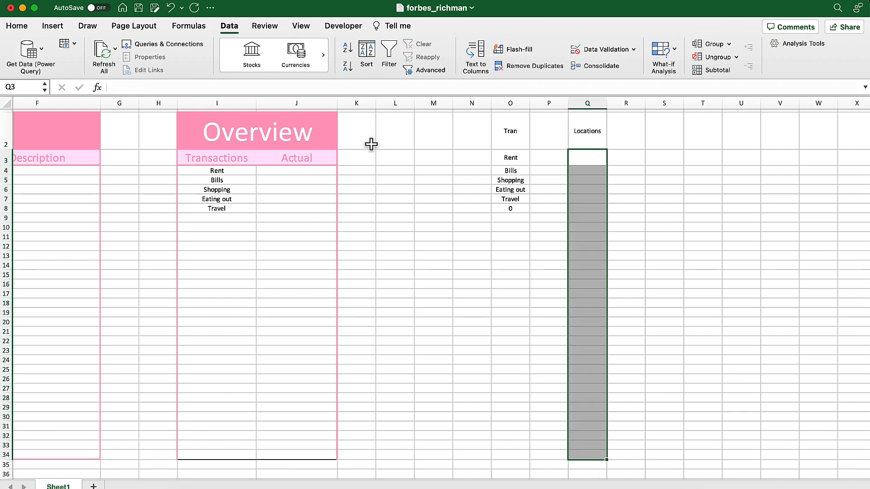
{"action": "scroll", "coordinate": [206, 207], "scroll_direction": "left", "scroll_amount": 6}
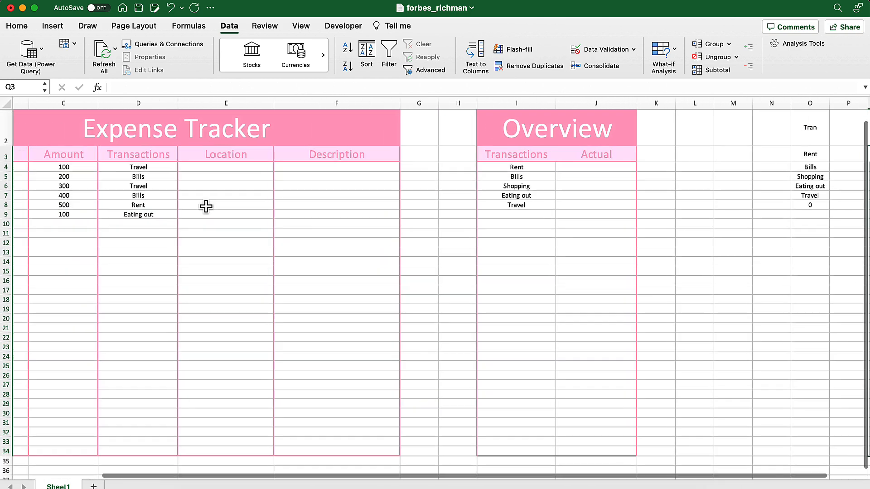
{"action": "scroll", "coordinate": [206, 207], "scroll_direction": "left", "scroll_amount": 1}
{"action": "scroll", "coordinate": [206, 207], "scroll_direction": "down", "scroll_amount": 1}
{"action": "left_click_drag", "start_coordinate": [281, 131], "coordinate": [275, 411]}
{"action": "scroll", "coordinate": [713, 340], "scroll_direction": "right", "scroll_amount": 12}
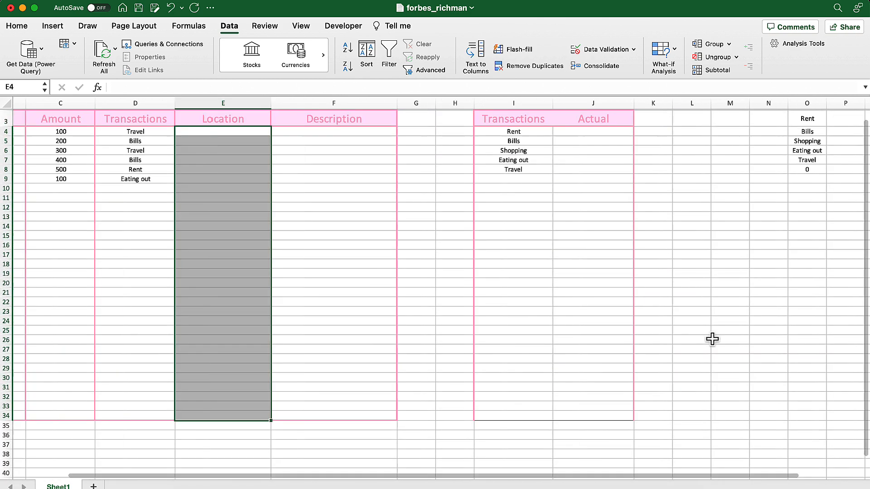
- Fill the transactions helper range O3:O34 with light pink
{"action": "left_click_drag", "start_coordinate": [386, 136], "coordinate": [380, 415]}
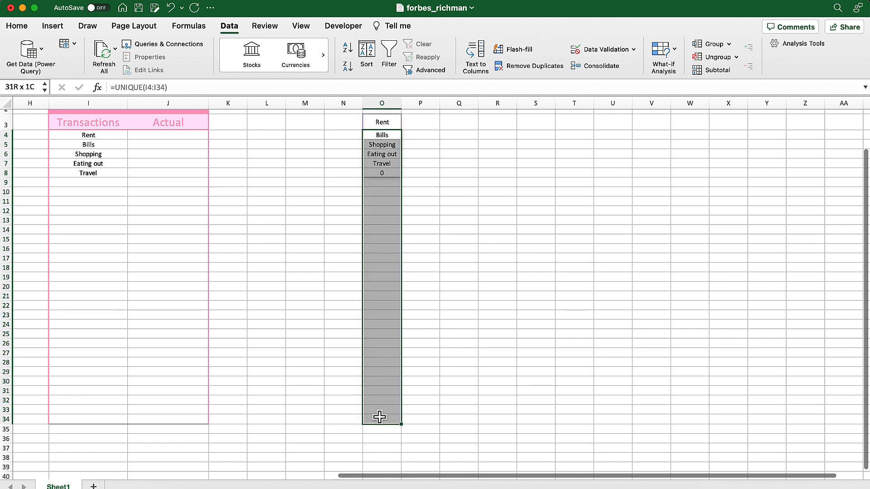
{"action": "left_click", "coordinate": [16, 26]}
{"action": "left_click", "coordinate": [202, 66]}
{"action": "left_click", "coordinate": [214, 229]}
{"action": "key", "text": "super+z"}
{"action": "left_click", "coordinate": [178, 67]}
{"action": "left_click", "coordinate": [170, 69]}
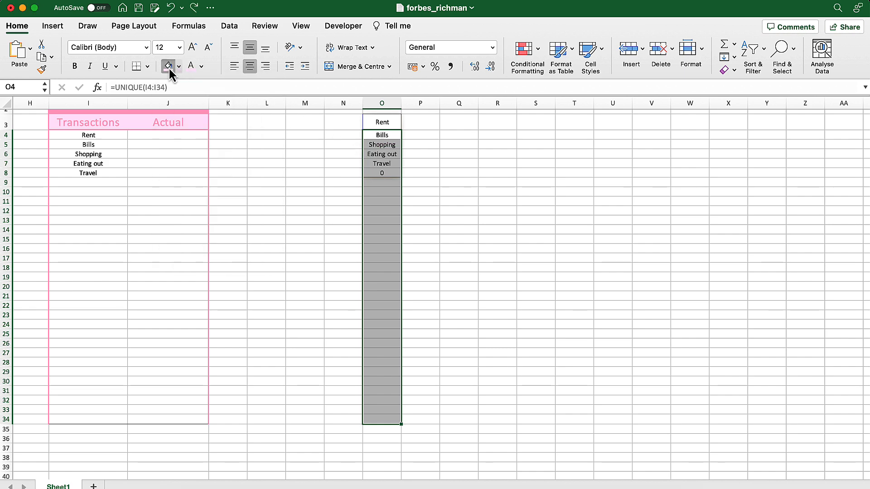
{"action": "scroll", "coordinate": [494, 173], "scroll_direction": "up", "scroll_amount": 3}
{"action": "left_click", "coordinate": [388, 163]}
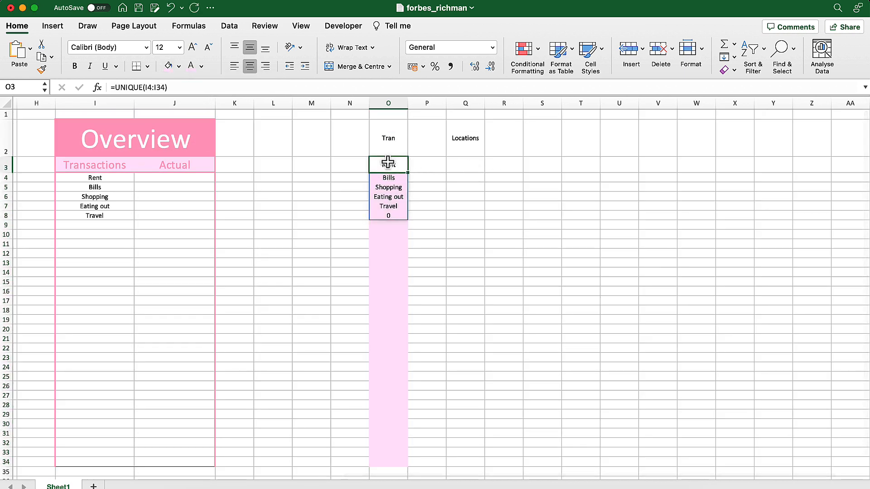
{"action": "left_click", "coordinate": [171, 67]}
- Fill the Locations helper range Q3:Q34 with the same light pink
{"action": "left_click_drag", "start_coordinate": [466, 167], "coordinate": [467, 463]}
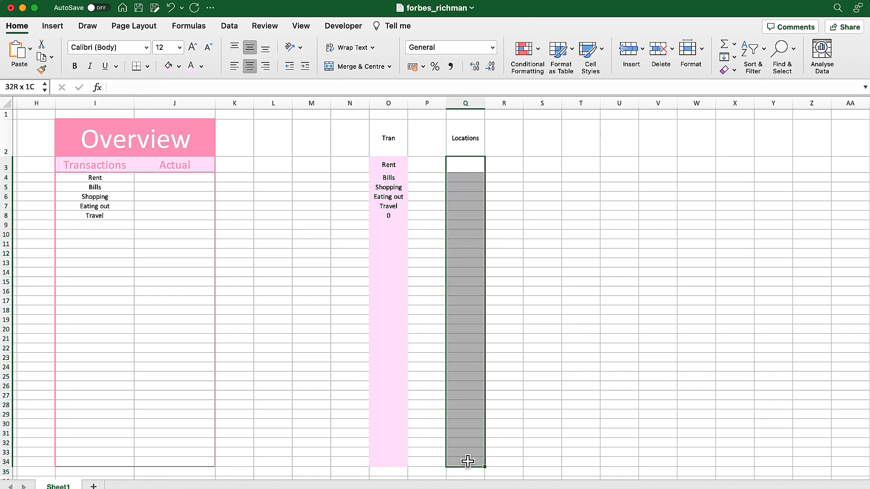
{"action": "left_click", "coordinate": [170, 67]}
{"action": "left_click", "coordinate": [276, 247]}
- Start a data validation rule for the tracker's Location cells E4:E34 that allows a list
{"action": "scroll", "coordinate": [276, 246], "scroll_direction": "left", "scroll_amount": 1}
{"action": "scroll", "coordinate": [275, 247], "scroll_direction": "left", "scroll_amount": 5}
{"action": "left_click", "coordinate": [290, 172]}
{"action": "left_click_drag", "start_coordinate": [291, 173], "coordinate": [292, 452]}
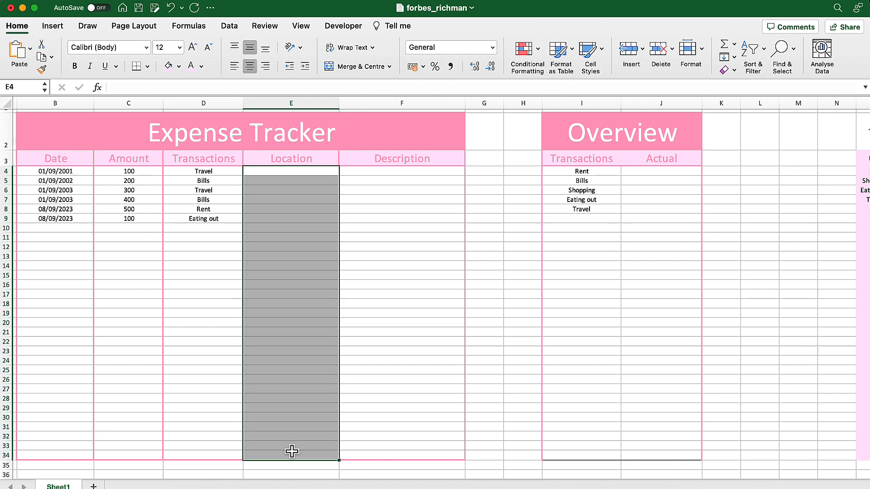
{"action": "left_click", "coordinate": [234, 28]}
{"action": "left_click", "coordinate": [634, 50]}
{"action": "left_click", "coordinate": [637, 68]}
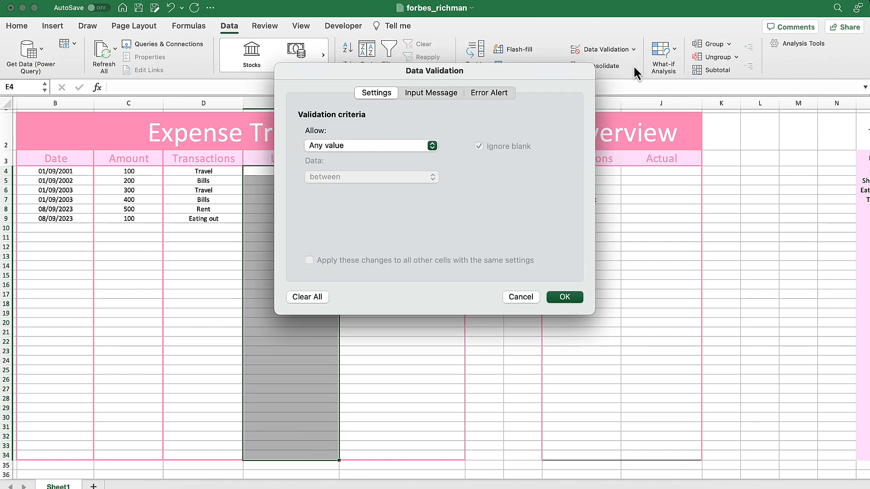
{"action": "left_click", "coordinate": [433, 146]}
{"action": "left_click", "coordinate": [326, 186]}
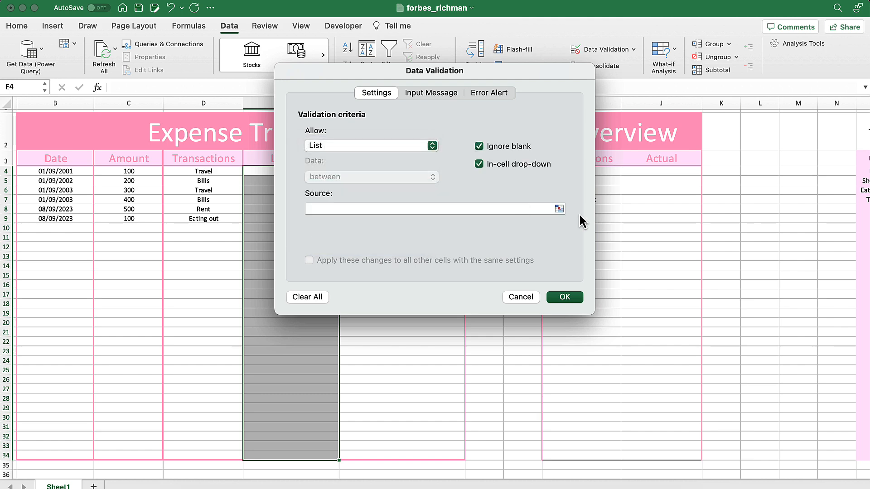
- Set the validation source to =$Q$3:$Q$34, apply the rule, and check the drop-down in E4
{"action": "left_click", "coordinate": [562, 209]}
{"action": "left_click", "coordinate": [582, 228]}
{"action": "scroll", "coordinate": [737, 227], "scroll_direction": "right", "scroll_amount": 5}
{"action": "left_click", "coordinate": [612, 155]}
{"action": "left_click_drag", "start_coordinate": [612, 155], "coordinate": [615, 453]}
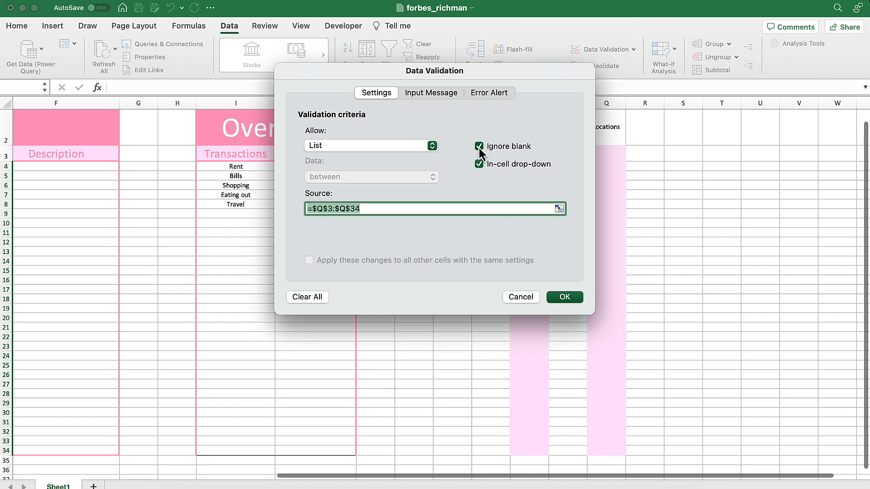
{"action": "left_click", "coordinate": [564, 297]}
{"action": "scroll", "coordinate": [400, 254], "scroll_direction": "left", "scroll_amount": 5}
{"action": "left_click", "coordinate": [352, 175]}
{"action": "left_click", "coordinate": [351, 168]}
- Enter Home, Work, Out & About and Travel in Q3:Q6 of the Locations helper list
{"action": "scroll", "coordinate": [571, 244], "scroll_direction": "right", "scroll_amount": 5}
{"action": "left_click", "coordinate": [719, 151]}
{"action": "type", "text": "Home"}
{"action": "key", "text": "Return"}
{"action": "type", "text": "Work"}
{"action": "key", "text": "Return"}
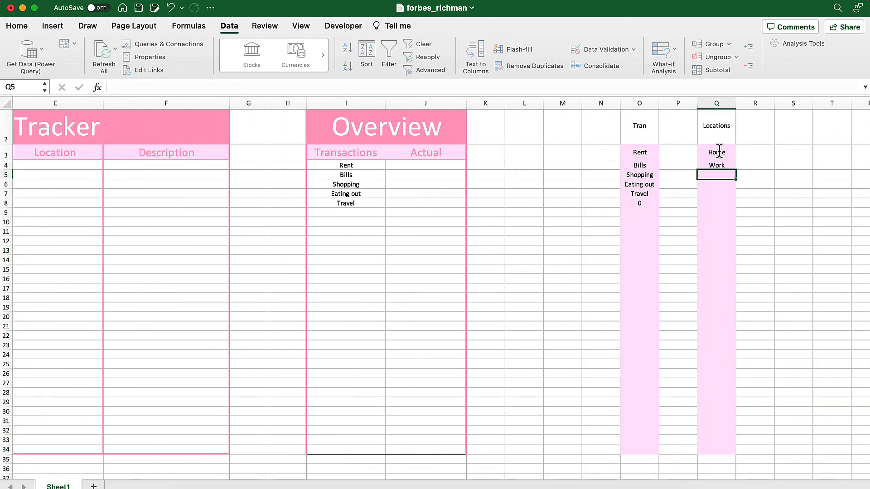
{"action": "type", "text": "O"}
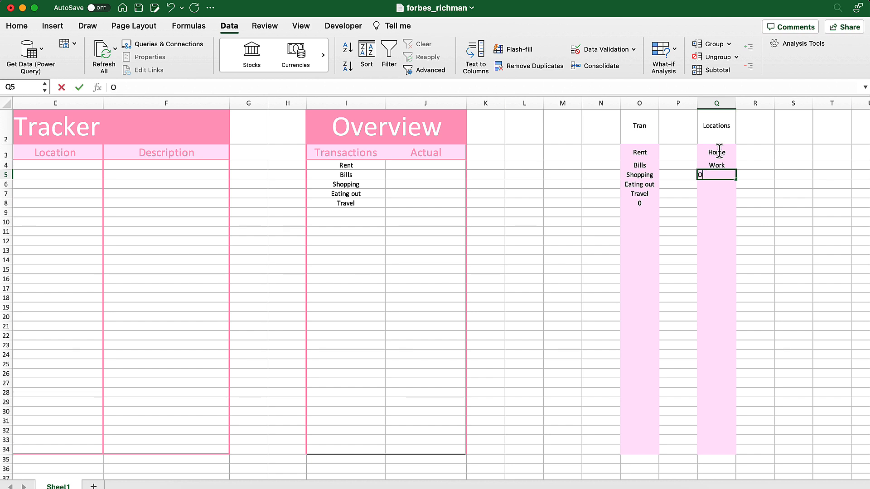
{"action": "type", "text": "U"}
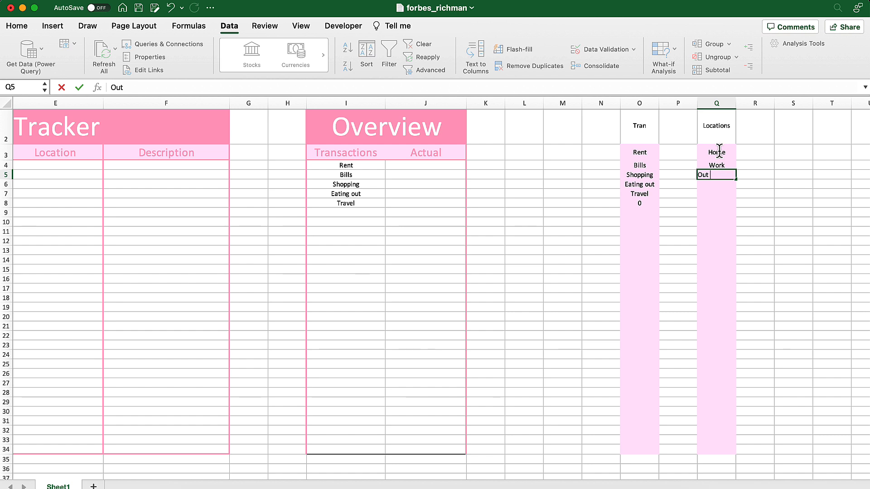
{"action": "type", "text": "t & About"}
{"action": "key", "text": "Return"}
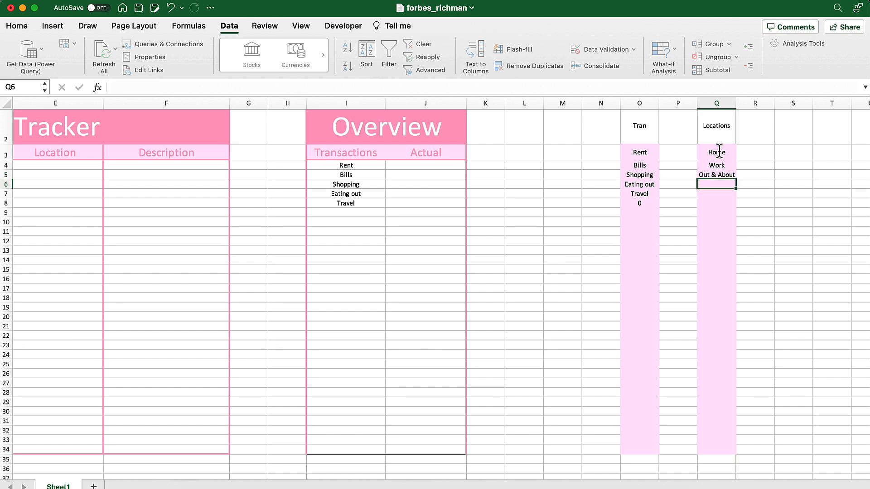
{"action": "type", "text": "Travel"}
{"action": "left_click", "coordinate": [678, 235]}
- Choose Travel for E4, Home for E5 and Travel for E6 from the Location drop-downs
{"action": "scroll", "coordinate": [677, 235], "scroll_direction": "left", "scroll_amount": 6}
{"action": "left_click", "coordinate": [326, 172]}
{"action": "left_click", "coordinate": [372, 170]}
{"action": "left_click", "coordinate": [316, 222]}
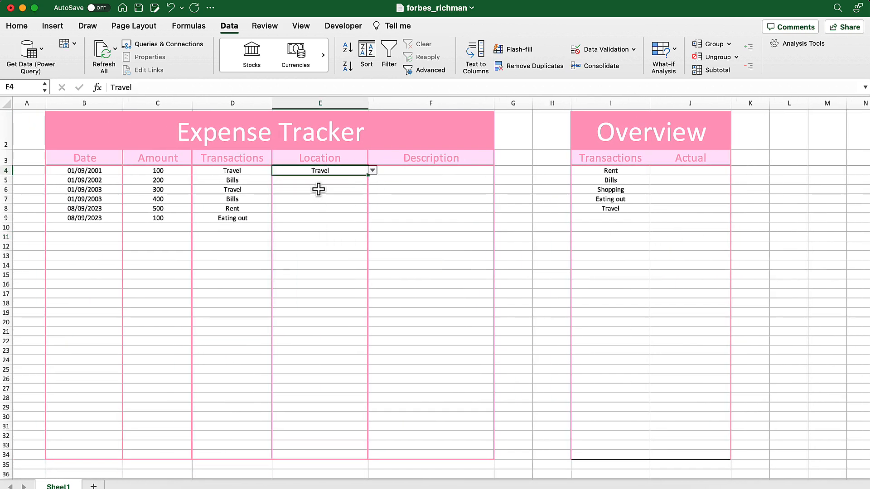
{"action": "left_click", "coordinate": [327, 181]}
{"action": "left_click", "coordinate": [372, 180]}
{"action": "left_click", "coordinate": [328, 198]}
{"action": "left_click", "coordinate": [363, 190]}
{"action": "left_click", "coordinate": [372, 189]}
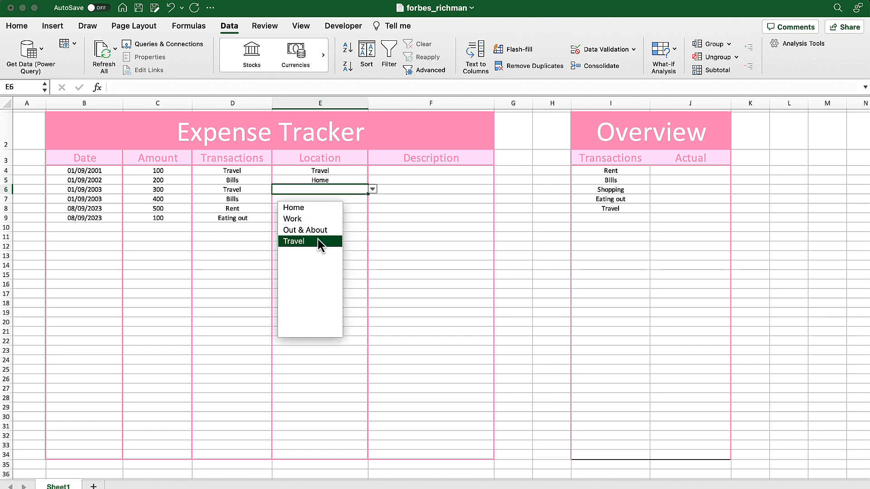
{"action": "left_click", "coordinate": [318, 239]}
- Choose Home for E7 and E8 and Out & About for E9 from the Location drop-downs
{"action": "left_click", "coordinate": [323, 206]}
{"action": "left_click", "coordinate": [333, 200]}
{"action": "left_click", "coordinate": [373, 199]}
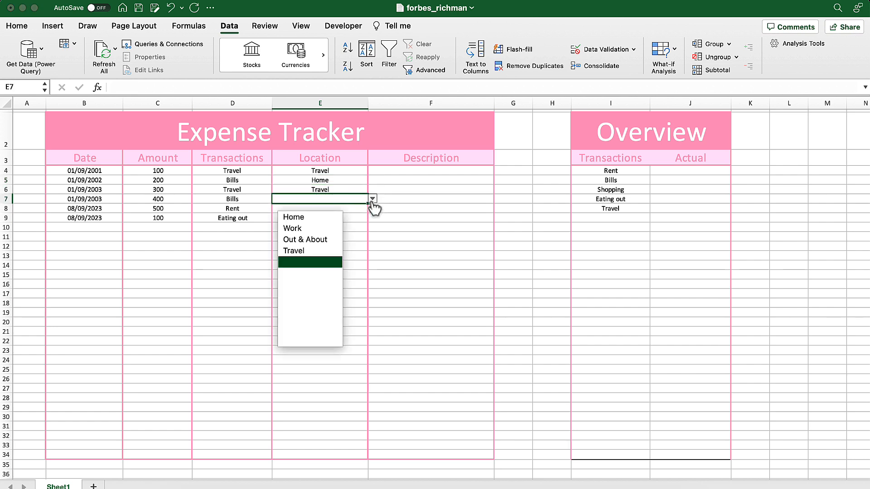
{"action": "left_click", "coordinate": [318, 220]}
{"action": "left_click", "coordinate": [329, 210]}
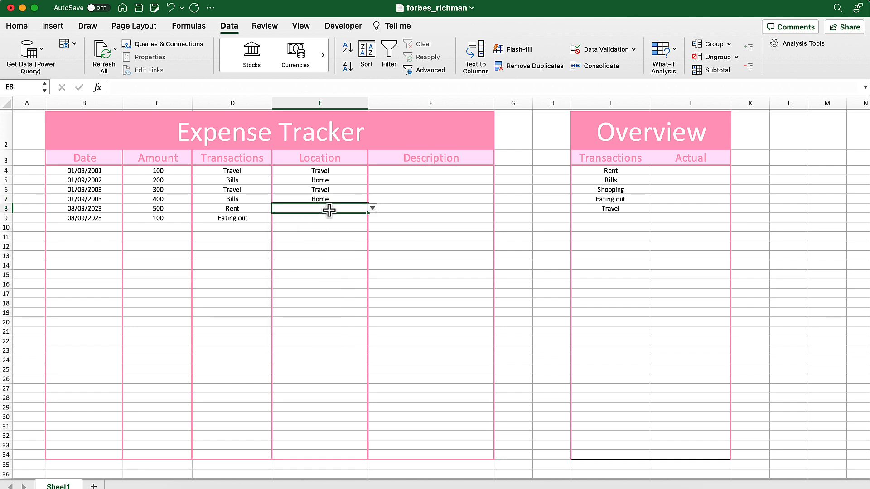
{"action": "left_click", "coordinate": [373, 208]}
{"action": "left_click", "coordinate": [323, 227]}
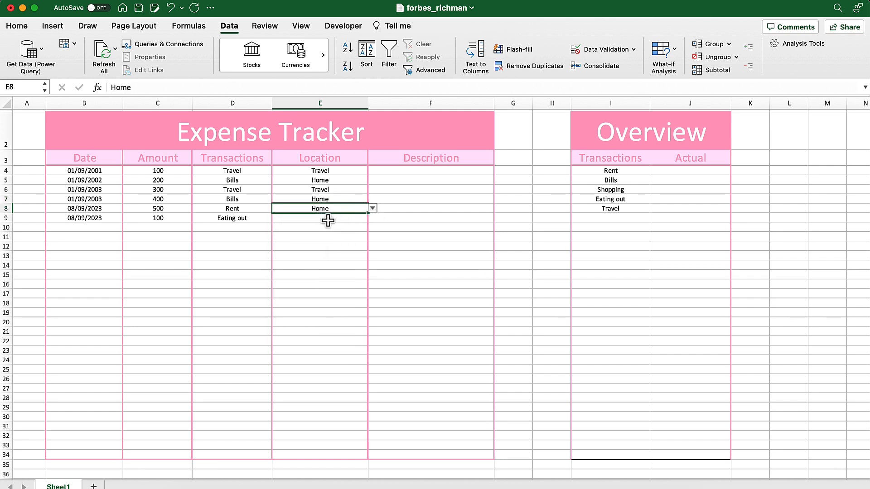
{"action": "left_click", "coordinate": [327, 220]}
{"action": "left_click", "coordinate": [373, 217]}
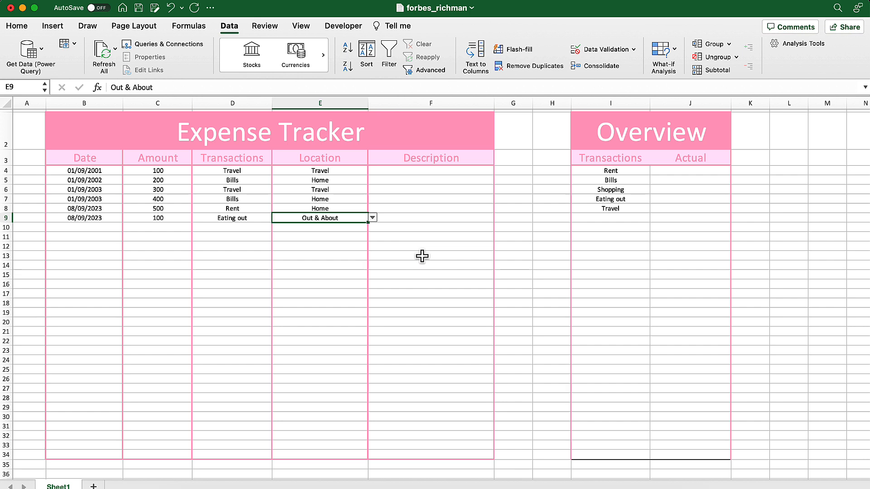
- Enter "Enter Descriptions Here" in F4 and copy it down through F9
{"action": "left_click", "coordinate": [417, 172]}
{"action": "type", "text": "Enter Descriptions Here"}
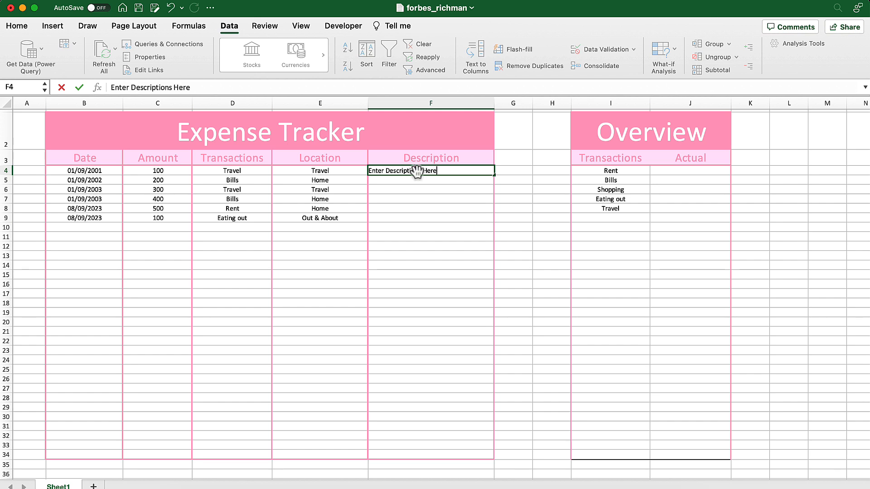
{"action": "left_click", "coordinate": [452, 228]}
{"action": "left_click", "coordinate": [460, 174]}
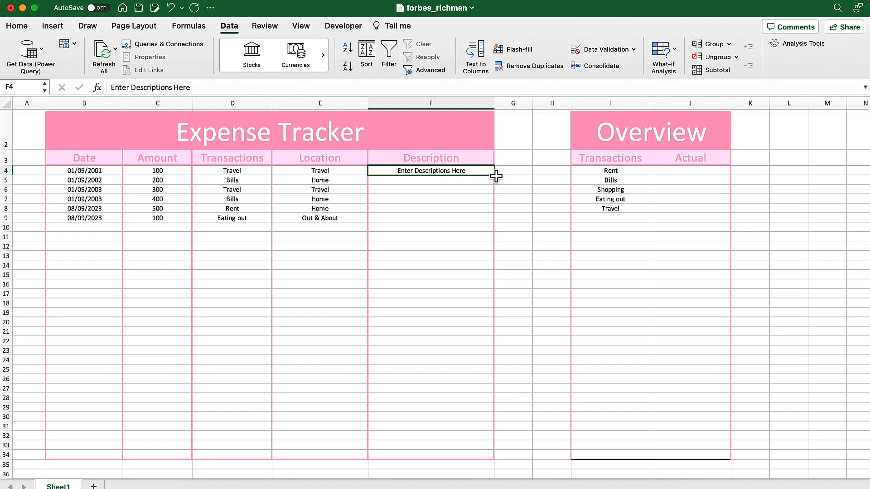
{"action": "left_click_drag", "start_coordinate": [494, 176], "coordinate": [490, 224]}
{"action": "left_click", "coordinate": [505, 237]}
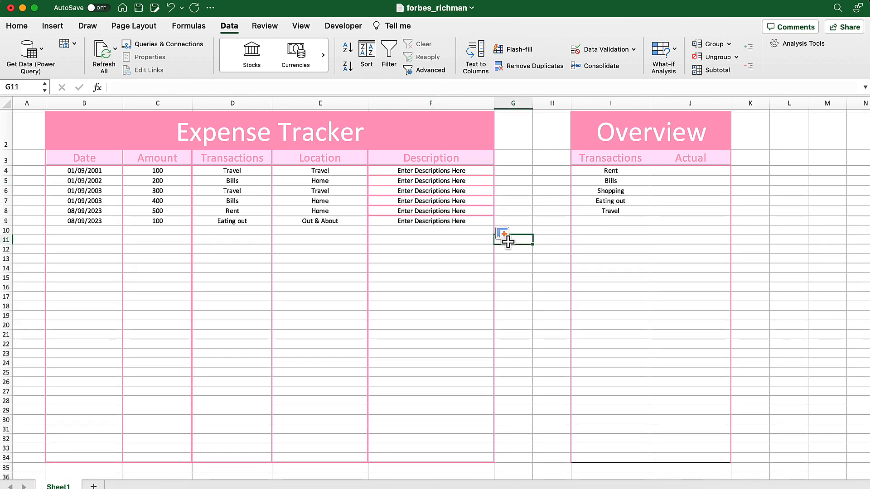
- Reformat the Description cells F4:F34 with a pink outline border and no inner horizontal lines
{"action": "left_click", "coordinate": [447, 171]}
{"action": "left_click_drag", "start_coordinate": [447, 172], "coordinate": [440, 458]}
{"action": "key", "text": "super+1"}
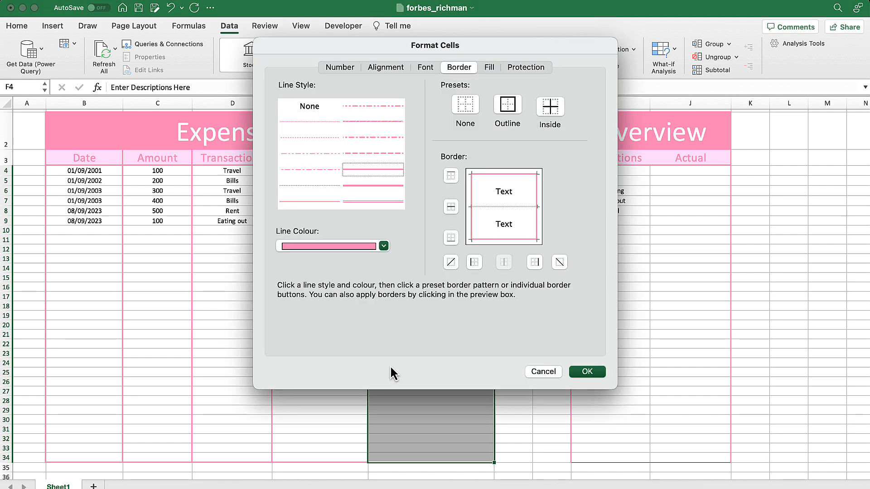
{"action": "left_click", "coordinate": [587, 371]}
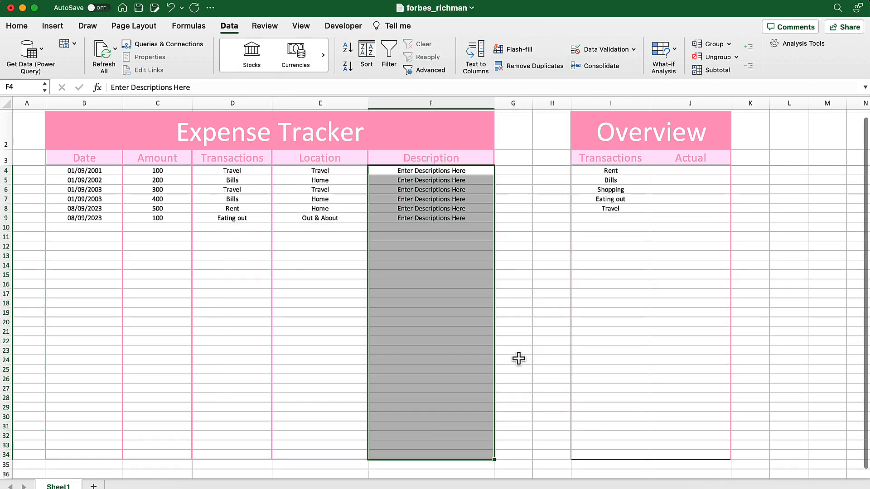
{"action": "left_click", "coordinate": [521, 350]}
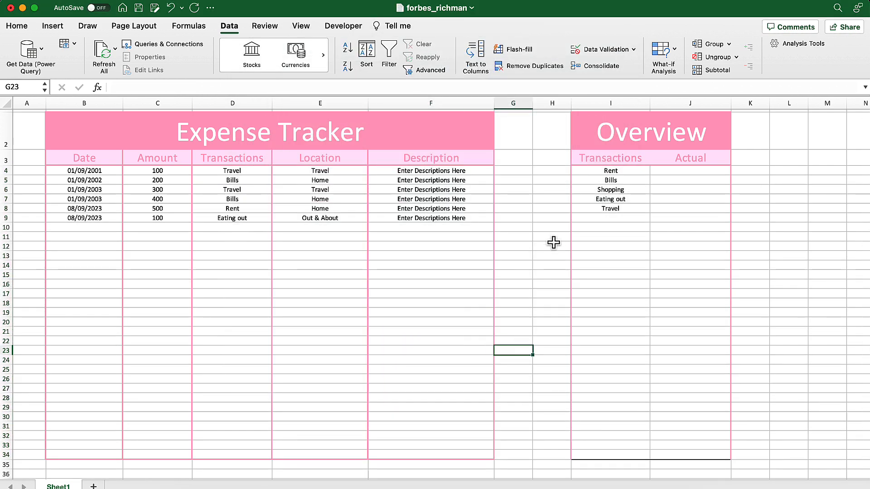
- Enter =SUMIF($D$4:$D$34,I4,$C$4:$C$34) in J4 and fill it down through J34
{"action": "left_click", "coordinate": [693, 171]}
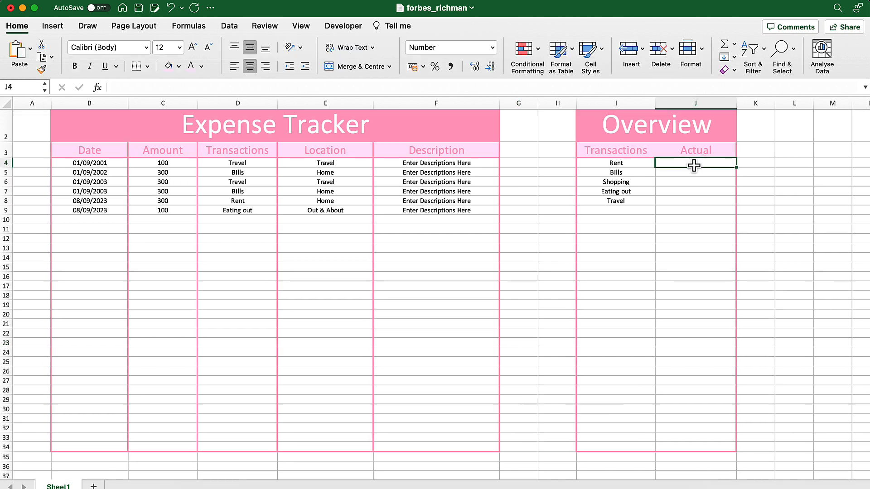
{"action": "type", "text": "=sumif"}
{"action": "key", "text": "Tab"}
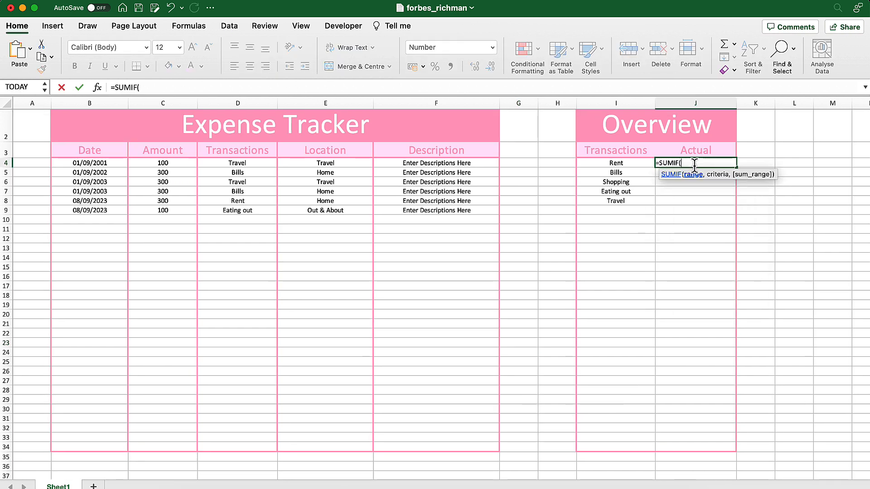
{"action": "left_click_drag", "start_coordinate": [237, 163], "coordinate": [258, 446]}
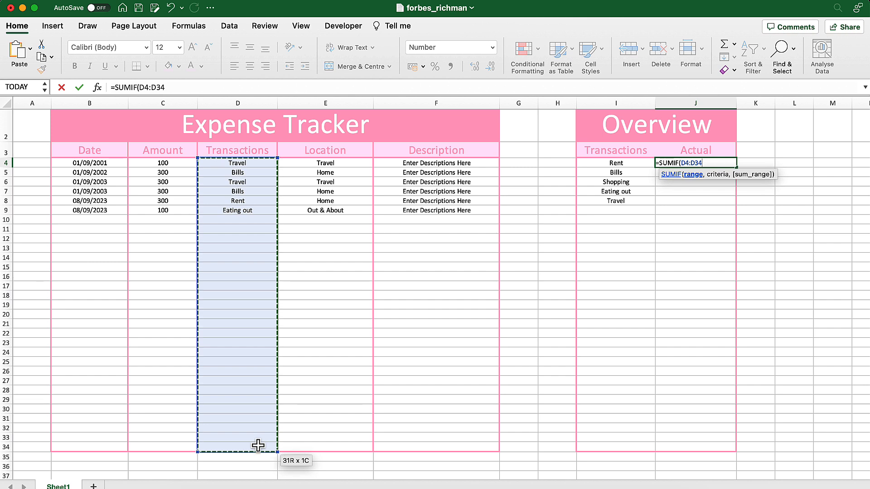
{"action": "key", "text": "F4"}
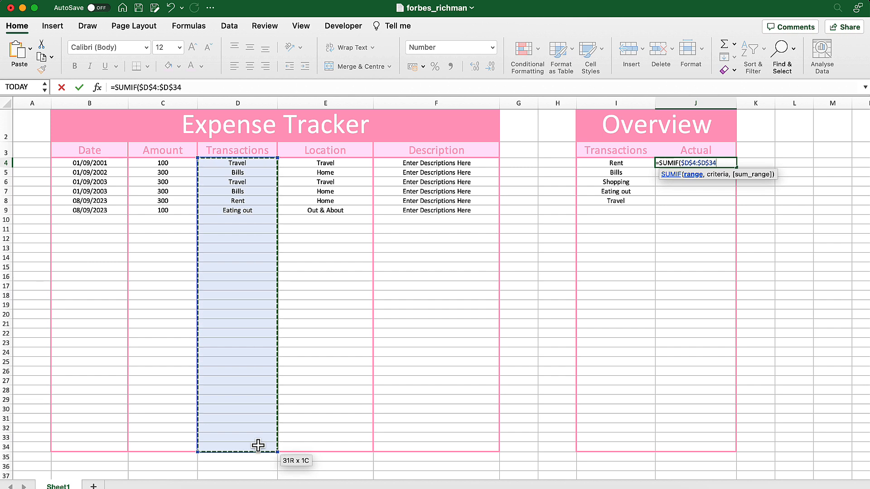
{"action": "type", "text": ","}
{"action": "left_click", "coordinate": [620, 162]}
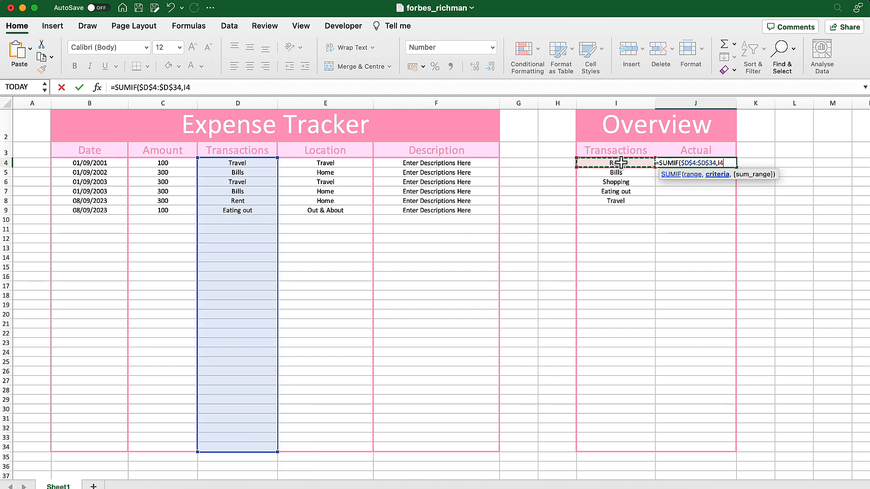
{"action": "type", "text": ","}
{"action": "left_click_drag", "start_coordinate": [179, 166], "coordinate": [171, 449]}
{"action": "key", "text": "F4"}
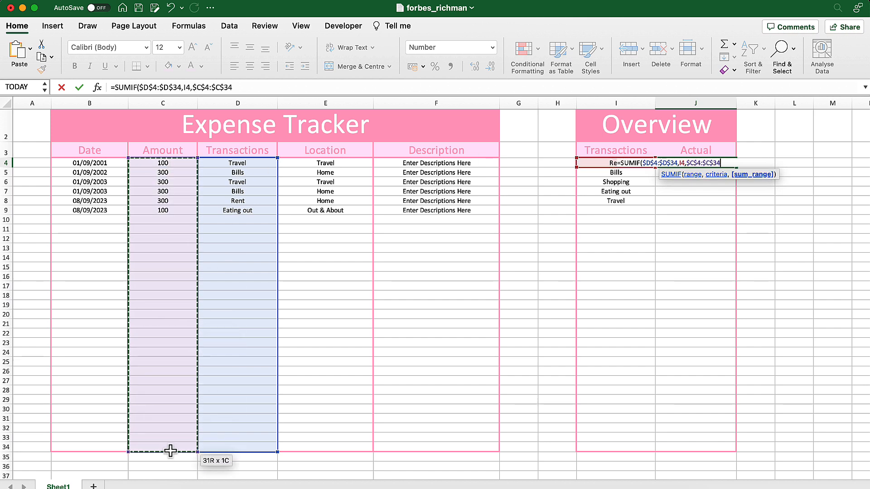
{"action": "key", "text": "Return"}
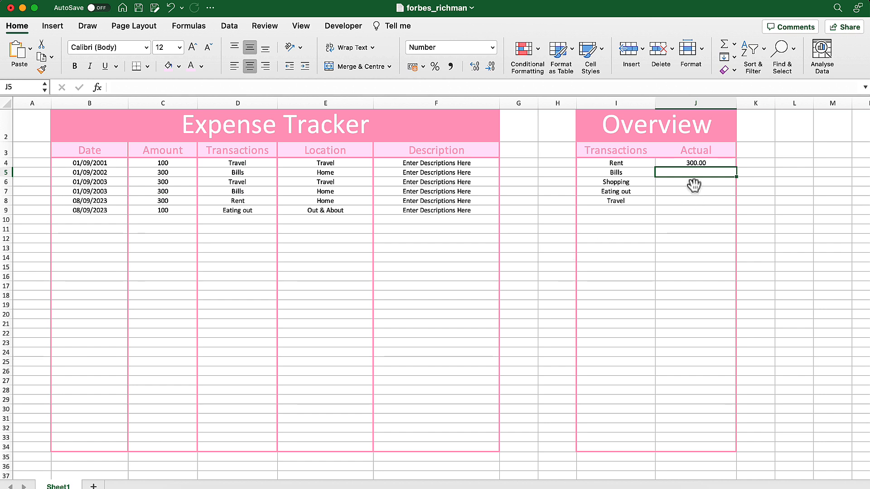
{"action": "left_click", "coordinate": [721, 165]}
{"action": "left_click_drag", "start_coordinate": [738, 169], "coordinate": [711, 448]}
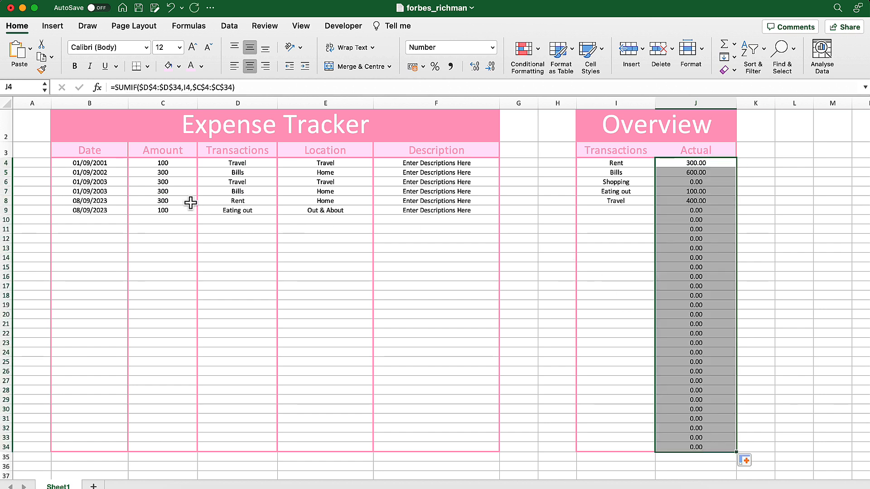
- Set the Rent amount in C8 to 400
{"action": "left_click", "coordinate": [177, 203]}
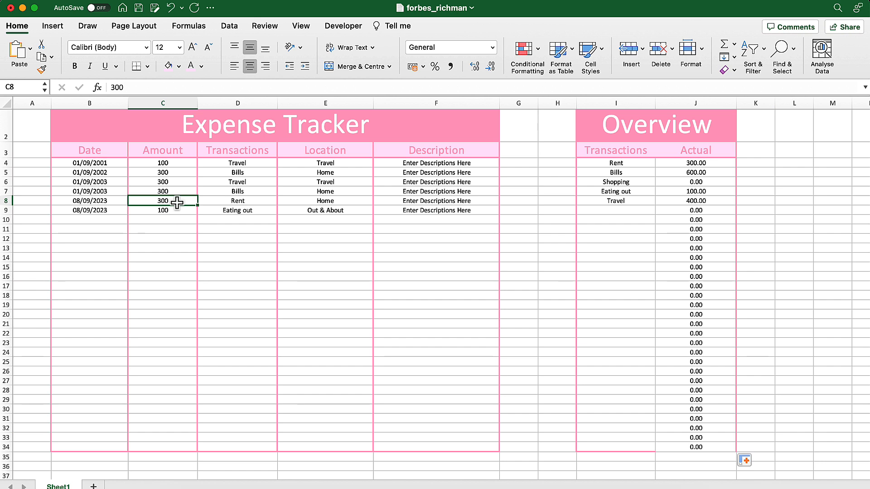
{"action": "type", "text": "400"}
{"action": "key", "text": "Return"}
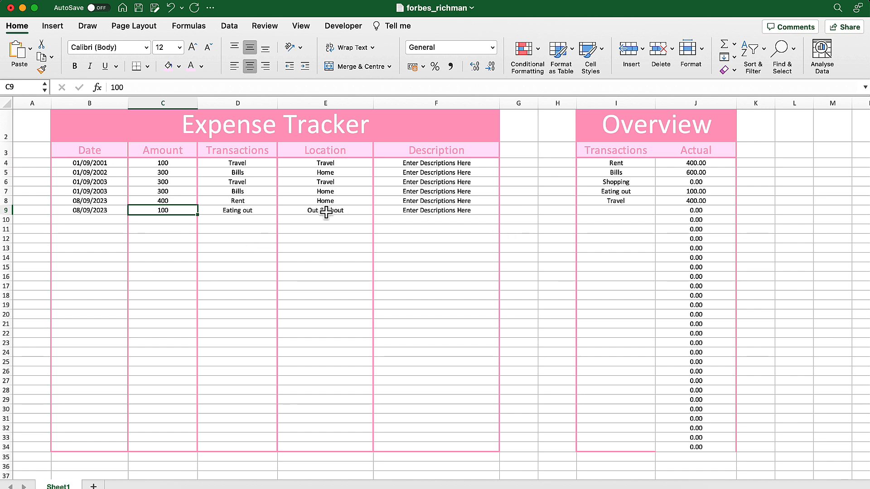
- Set the Rent amount in C8 to 600 and the Bills amount in C5 to 200
{"action": "left_click", "coordinate": [179, 201]}
{"action": "type", "text": "600"}
{"action": "key", "text": "Return"}
{"action": "left_click", "coordinate": [246, 171]}
{"action": "left_click", "coordinate": [246, 191]}
{"action": "left_click", "coordinate": [164, 172]}
{"action": "type", "text": "200"}
{"action": "key", "text": "Return"}
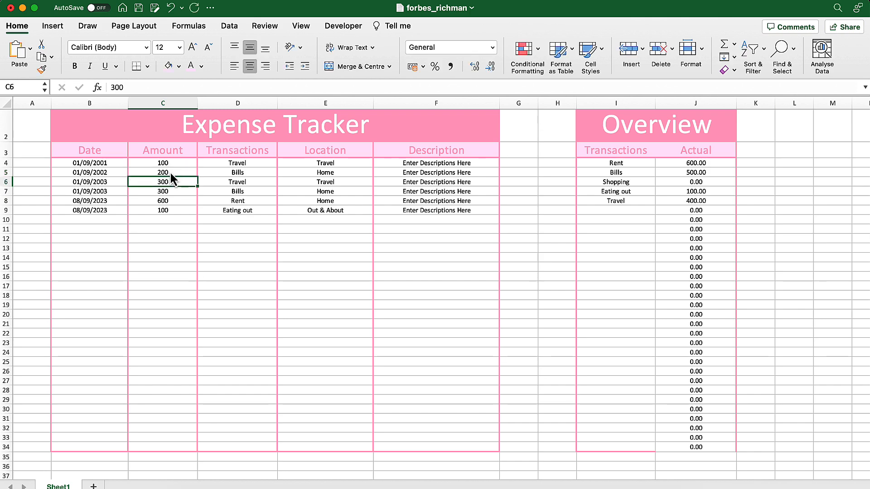
- Add Random in I9 and Extra in I10 to the Overview's Transactions list
{"action": "scroll", "coordinate": [530, 220], "scroll_direction": "right", "scroll_amount": 2}
{"action": "scroll", "coordinate": [534, 222], "scroll_direction": "right", "scroll_amount": 5}
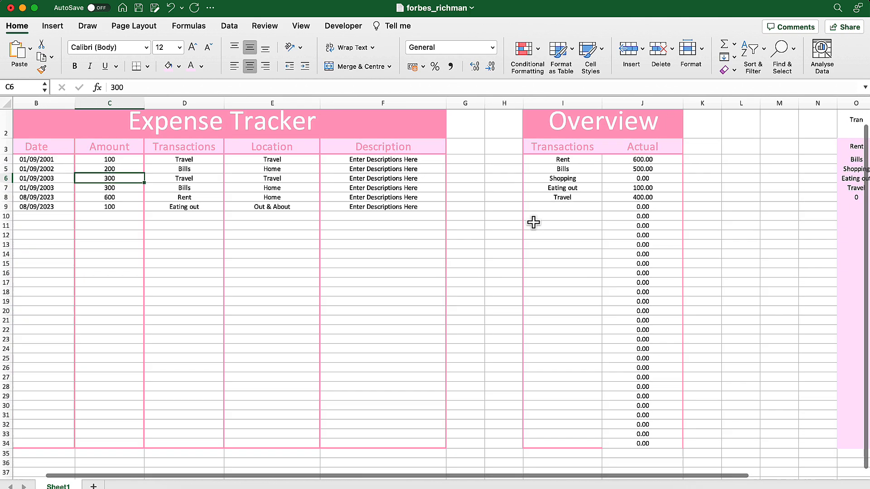
{"action": "left_click", "coordinate": [439, 203]}
{"action": "type", "text": "Random"}
{"action": "key", "text": "Return"}
{"action": "type", "text": "Extra"}
{"action": "key", "text": "Return"}
{"action": "scroll", "coordinate": [166, 199], "scroll_direction": "left", "scroll_amount": 6}
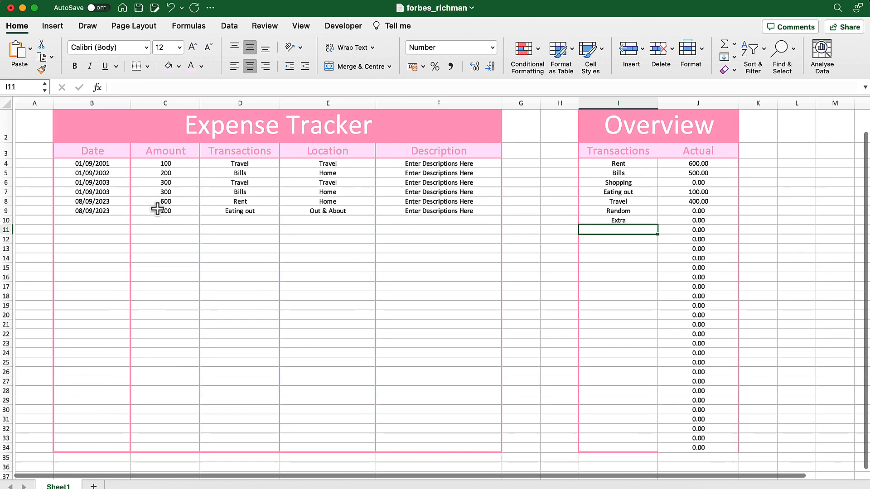
- Enter the current date in B10 and an amount of 50 in C10
{"action": "left_click", "coordinate": [112, 221]}
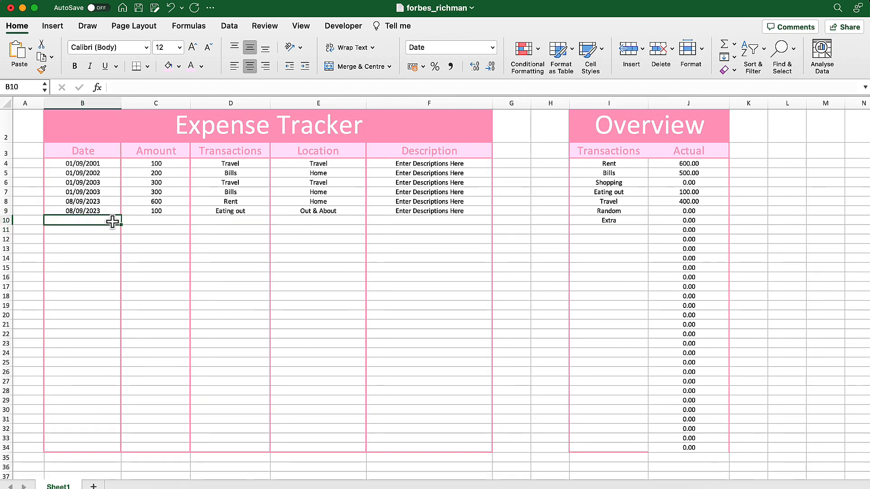
{"action": "key", "text": "super+semicolon"}
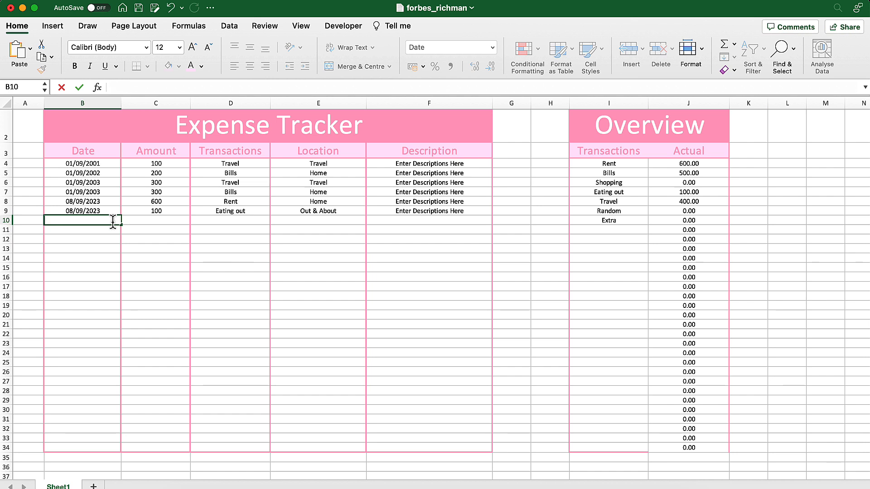
{"action": "key", "text": "ctrl+semicolon"}
{"action": "key", "text": "Return"}
{"action": "left_click", "coordinate": [168, 220]}
{"action": "type", "text": "50§"}
{"action": "key", "text": "BackSpace"}
{"action": "key", "text": "Tab"}
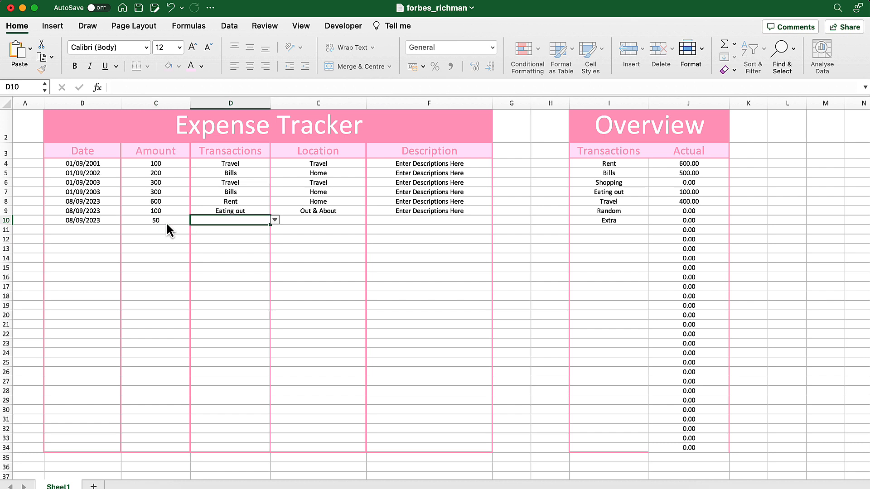
- Complete row 10 with Random as the transaction, Out & About as the location and the description copied down from F9
{"action": "left_click", "coordinate": [275, 220]}
{"action": "left_click", "coordinate": [227, 291]}
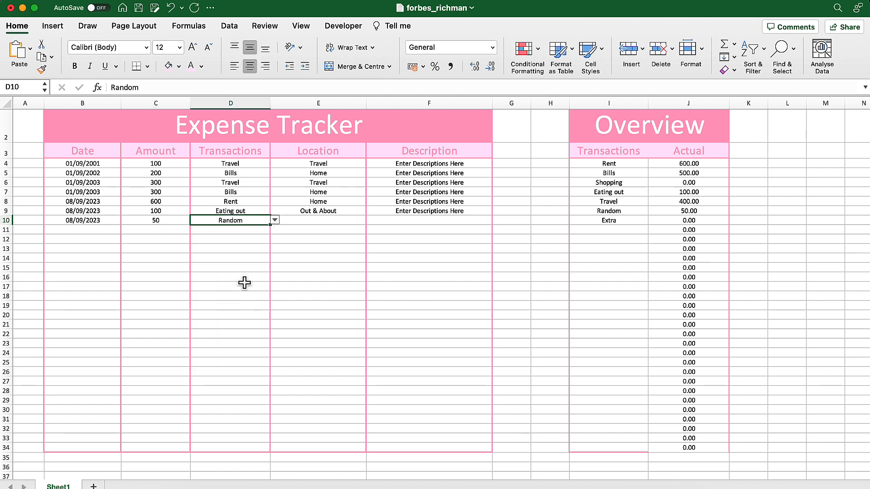
{"action": "left_click", "coordinate": [332, 220]}
{"action": "left_click", "coordinate": [371, 220]}
{"action": "left_click", "coordinate": [334, 259]}
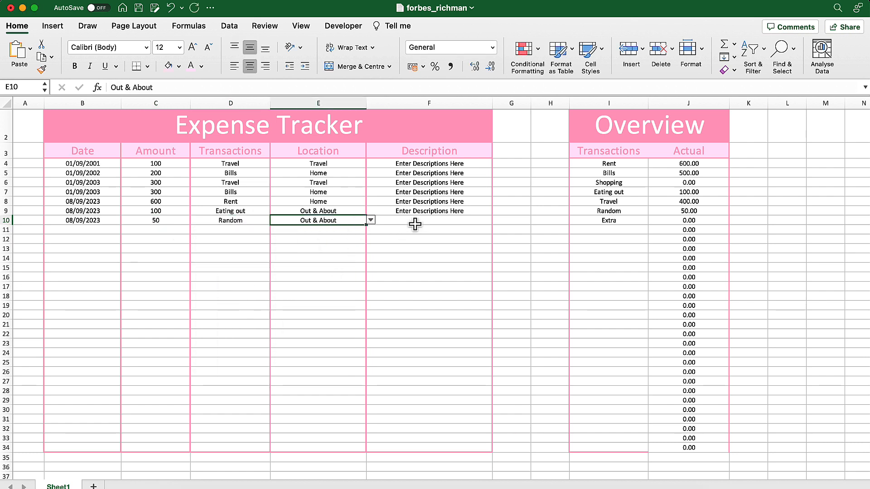
{"action": "left_click", "coordinate": [467, 210]}
{"action": "left_click_drag", "start_coordinate": [492, 215], "coordinate": [490, 226]}
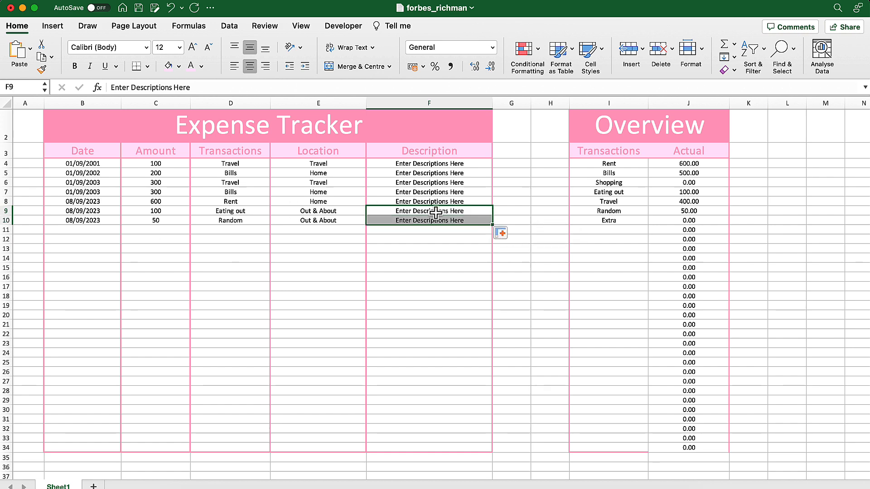
{"action": "scroll", "coordinate": [436, 212], "scroll_direction": "right", "scroll_amount": 5}
{"action": "left_click", "coordinate": [641, 183]}
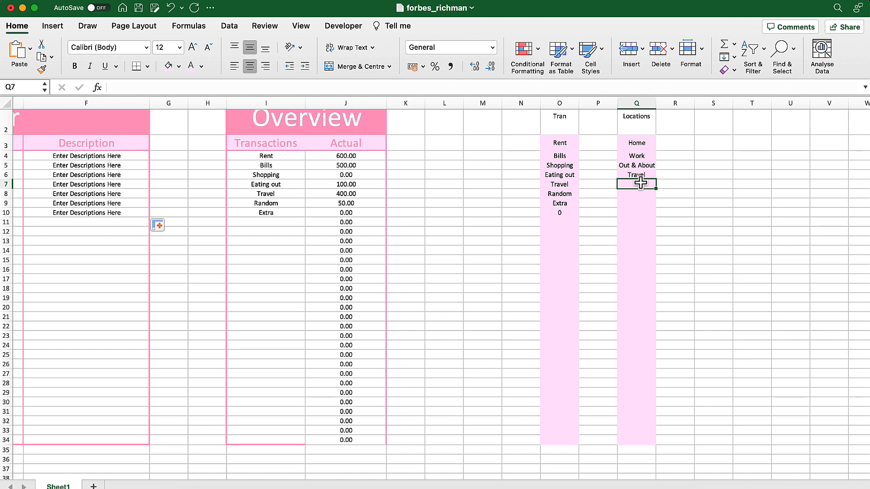
{"action": "scroll", "coordinate": [408, 227], "scroll_direction": "left", "scroll_amount": 8}
- Add a pink bottom border to J34, the last cell of the Overview's Actual column
{"action": "left_click", "coordinate": [666, 448]}
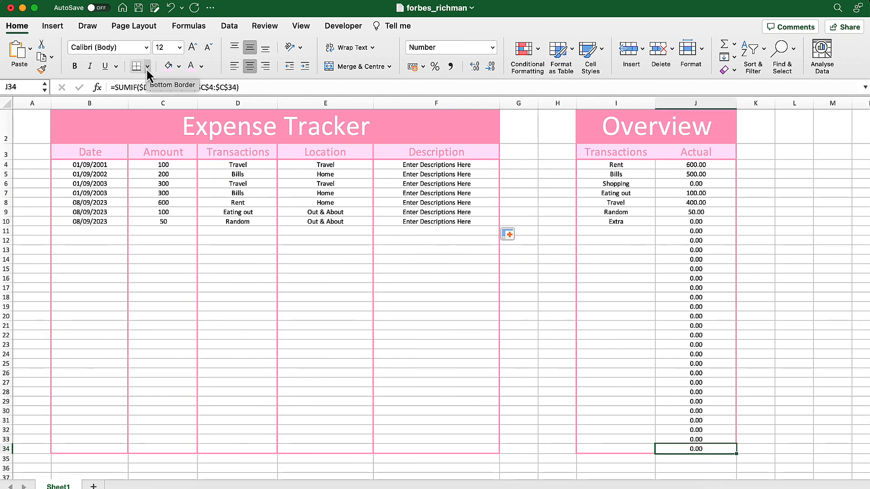
{"action": "type", "text": "i"}
{"action": "key", "text": "Escape"}
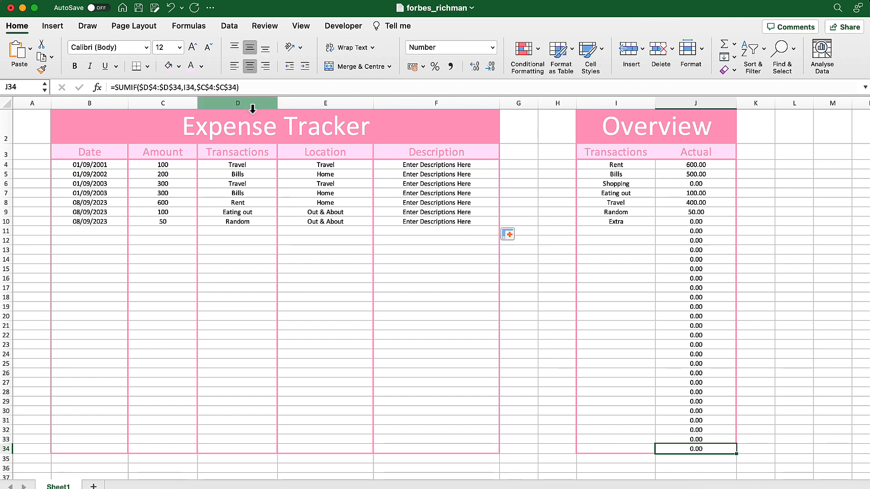
{"action": "key", "text": "super+1"}
{"action": "left_click", "coordinate": [501, 247]}
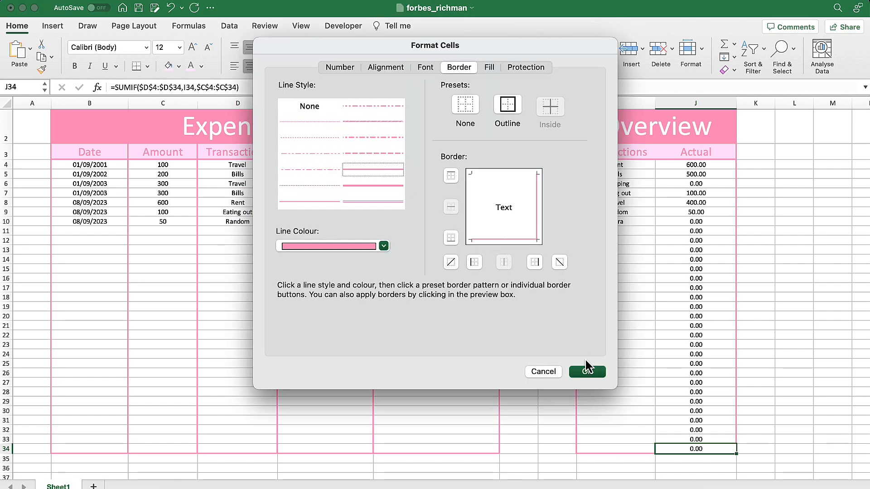
{"action": "left_click", "coordinate": [586, 369]}
{"action": "left_click", "coordinate": [558, 307]}
- Hide the worksheet's gridlines
{"action": "left_click", "coordinate": [6, 103]}
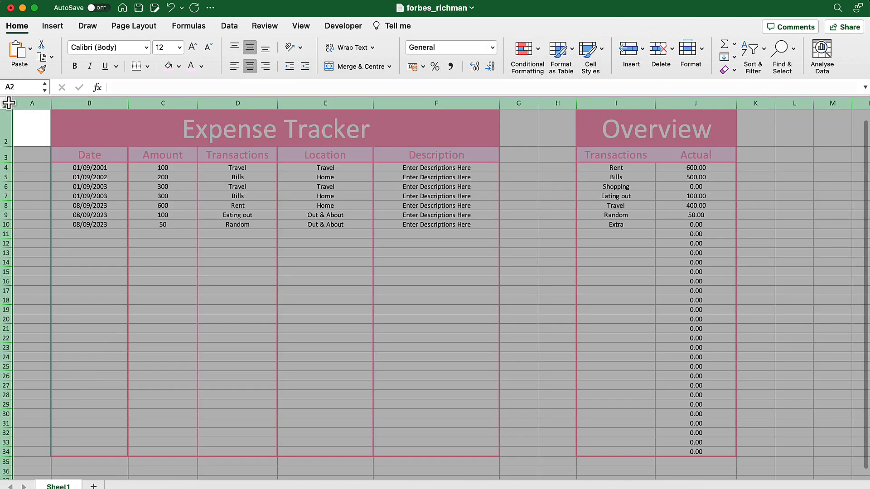
{"action": "left_click", "coordinate": [297, 27]}
{"action": "left_click", "coordinate": [338, 68]}
{"action": "left_click", "coordinate": [540, 157]}
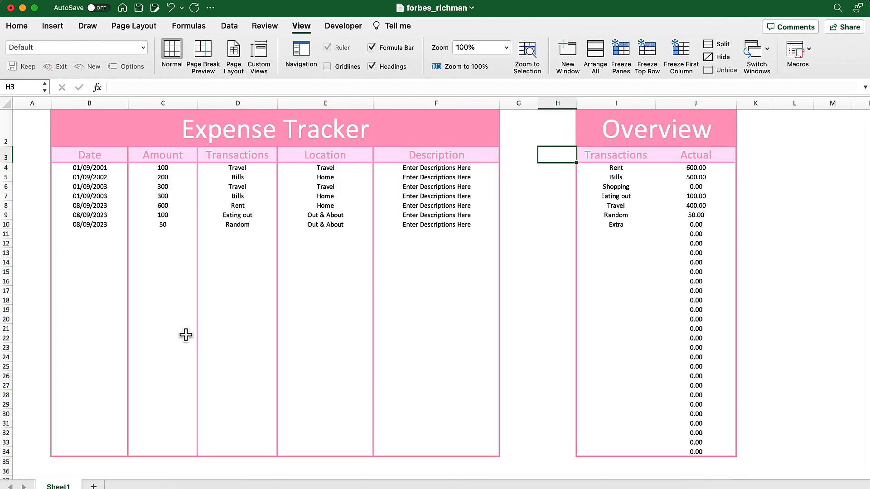
- Label I35 as Total and sum J4:J34 in J35
{"action": "left_click", "coordinate": [698, 461]}
{"action": "key", "text": "Left"}
{"action": "key", "text": "Tab"}
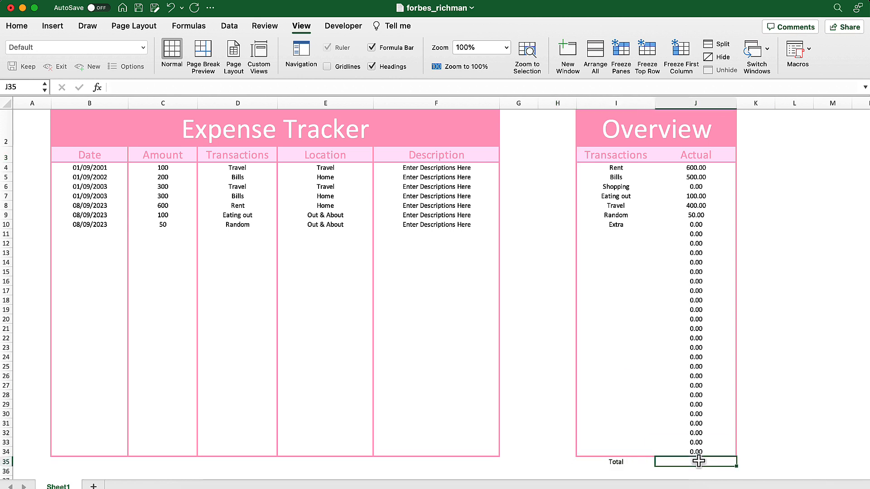
{"action": "type", "text": "=sum("}
{"action": "left_click_drag", "start_coordinate": [696, 168], "coordinate": [707, 458]}
{"action": "key", "text": "Return"}
- Fill the Total label cell I35 with light pink and apply the pink border formatting to I35:J35
{"action": "left_click", "coordinate": [626, 462]}
{"action": "left_click", "coordinate": [17, 29]}
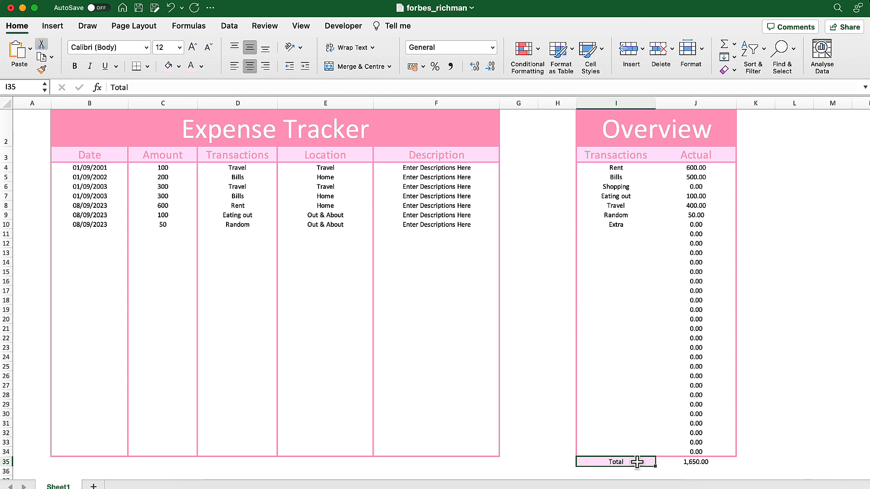
{"action": "left_click_drag", "start_coordinate": [637, 462], "coordinate": [677, 463]}
{"action": "type", "text": "i"}
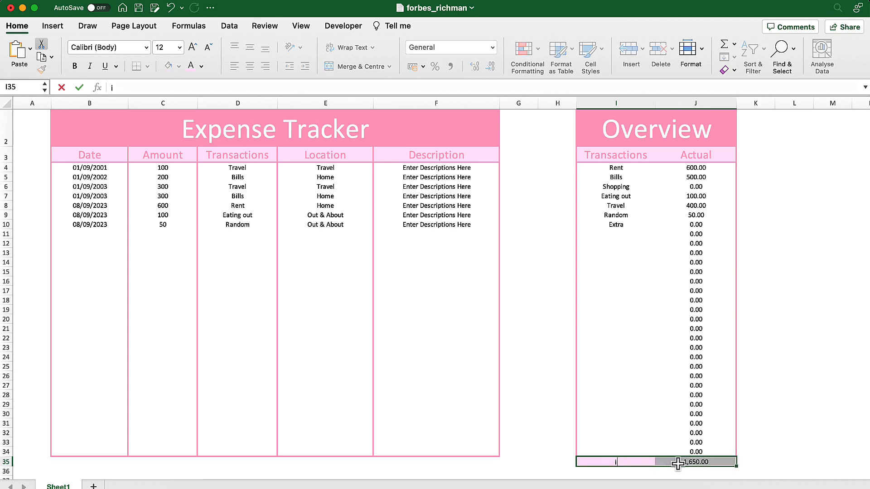
{"action": "key", "text": "Escape"}
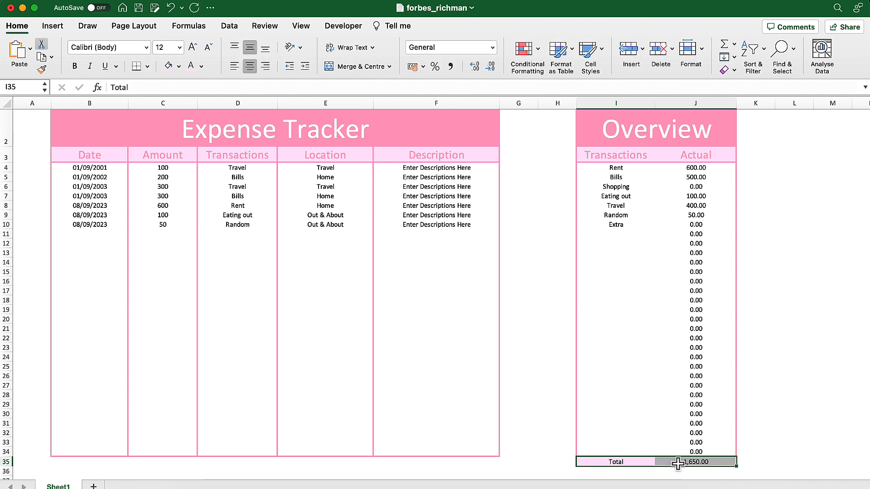
{"action": "key", "text": "super+1"}
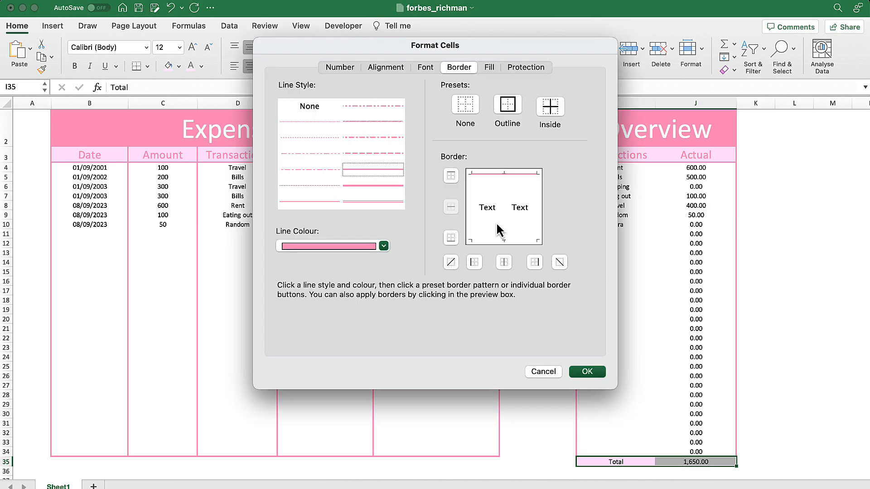
{"action": "left_click", "coordinate": [589, 373]}
{"action": "left_click", "coordinate": [758, 335]}
{"action": "scroll", "coordinate": [759, 335], "scroll_direction": "right", "scroll_amount": 2}
{"action": "scroll", "coordinate": [758, 335], "scroll_direction": "up", "scroll_amount": 1}
{"action": "scroll", "coordinate": [758, 335], "scroll_direction": "left", "scroll_amount": 2}
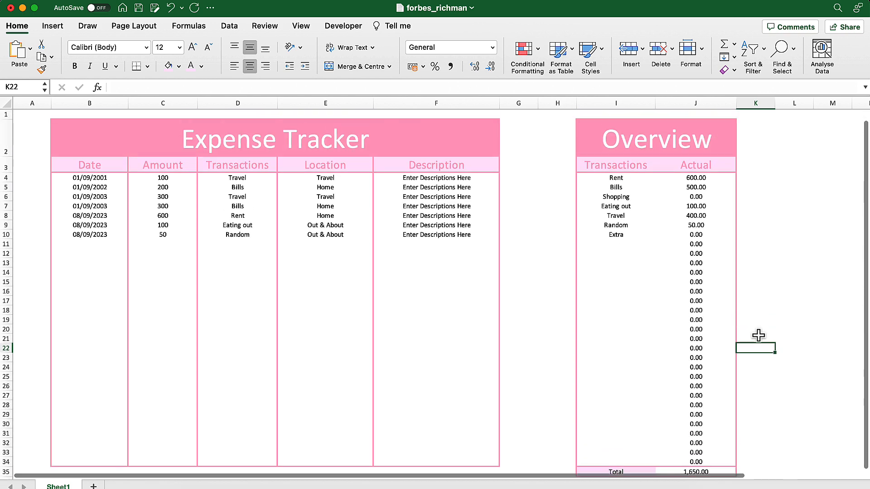